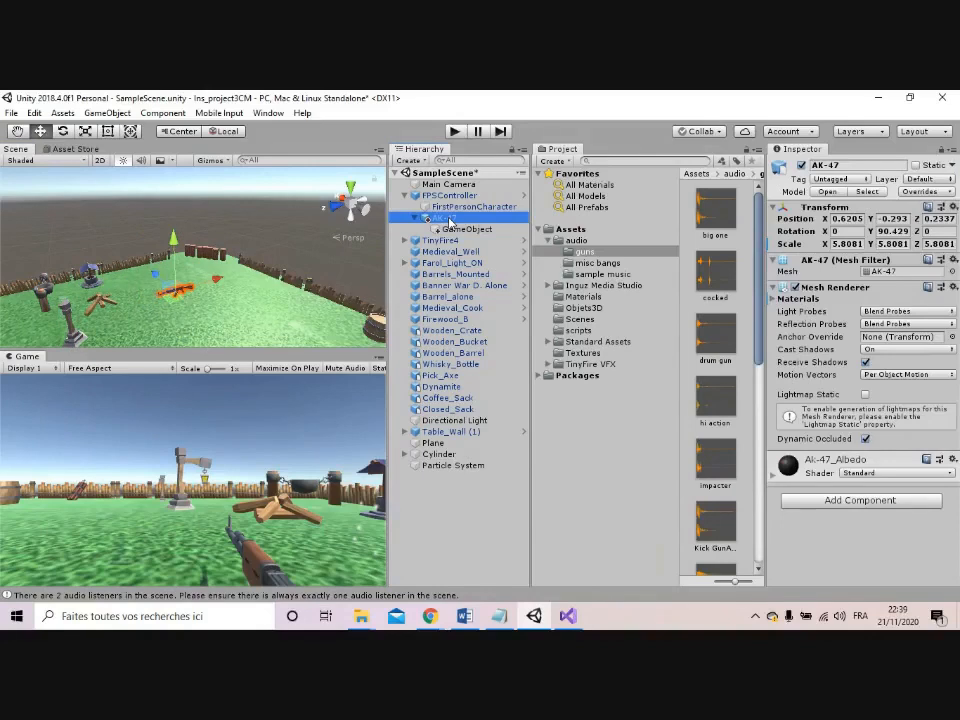
Move the particle system towards the AK-47, to about X 31.2, Y 2, Z -3.7
{"action": "double_click", "coordinate": [453, 465]}
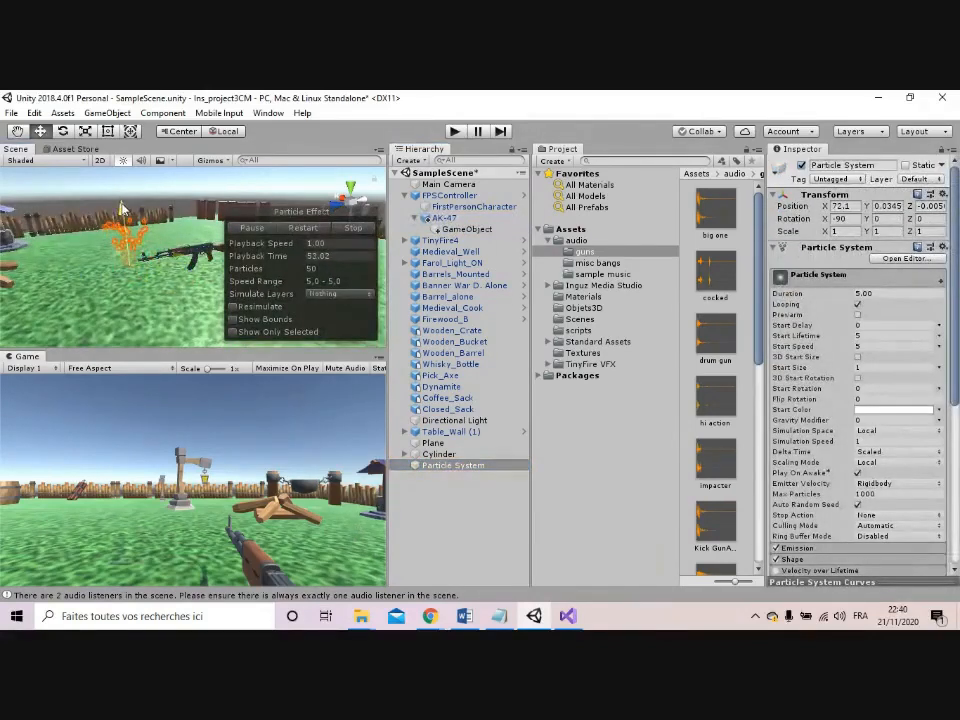
{"action": "left_click_drag", "start_coordinate": [122, 207], "coordinate": [120, 201]}
{"action": "left_click_drag", "start_coordinate": [182, 251], "coordinate": [188, 248]}
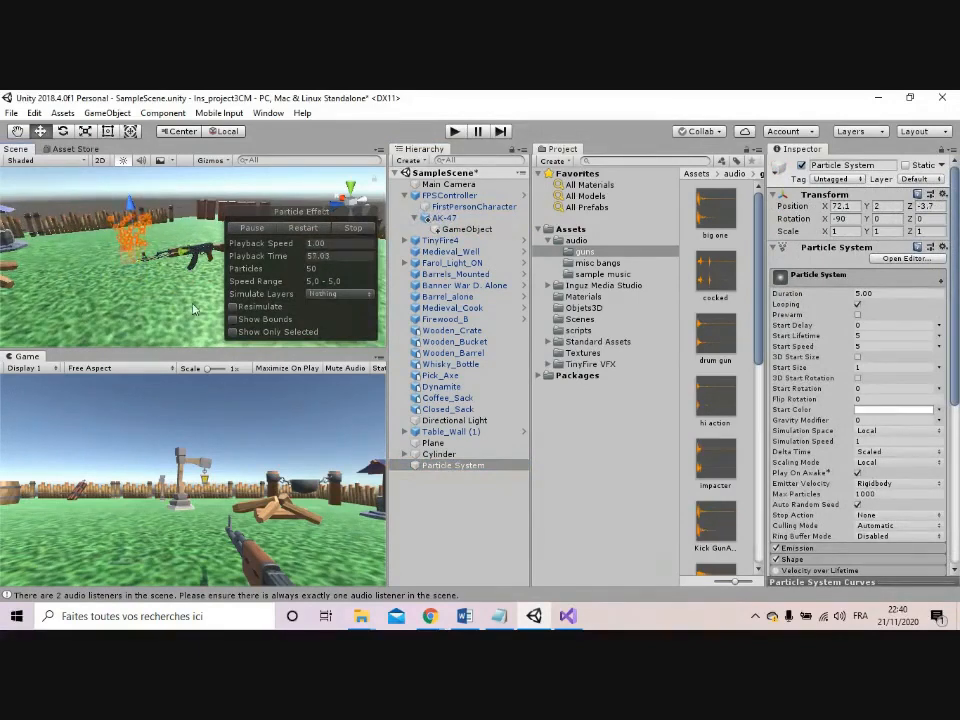
{"action": "key", "text": "alt"}
{"action": "left_click_drag", "start_coordinate": [126, 278], "coordinate": [190, 283], "text": "alt"}
{"action": "scroll", "coordinate": [150, 317], "scroll_direction": "up", "scroll_amount": 2}
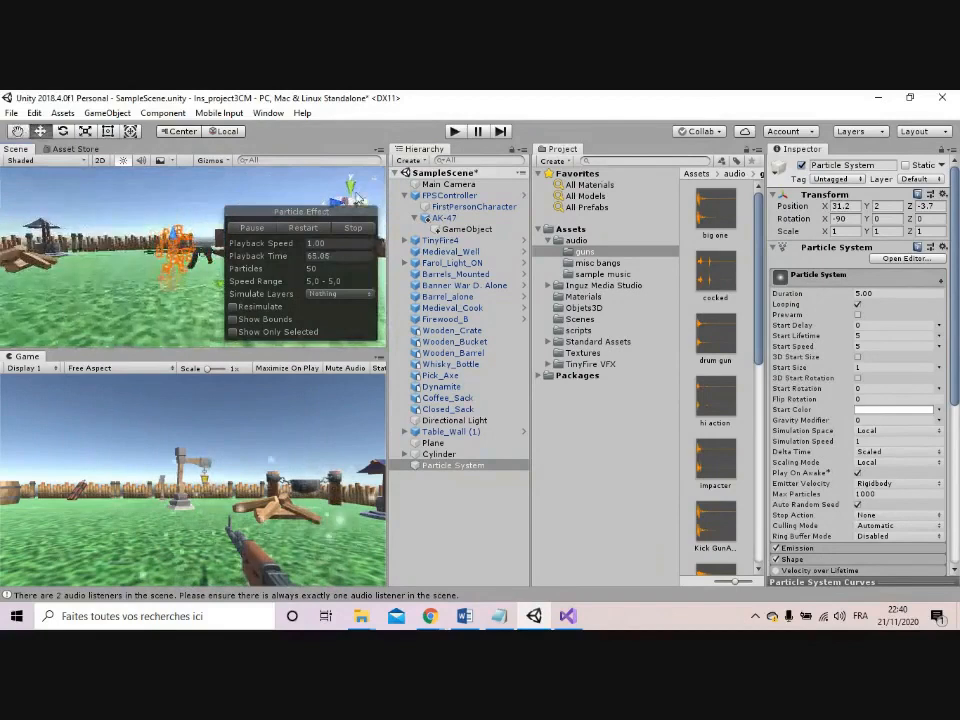
Raise the particle system to Y 19 and bring it close to the AK-47's barrel, at about X 31.8, Z 7.3
{"action": "left_click", "coordinate": [252, 228]}
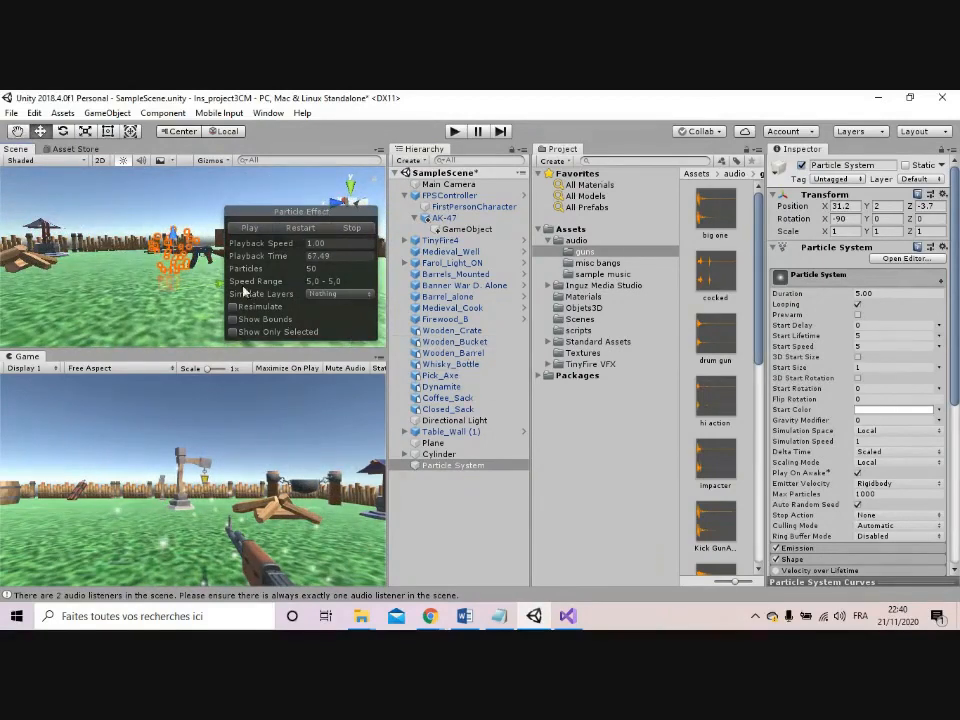
{"action": "left_click", "coordinate": [252, 228]}
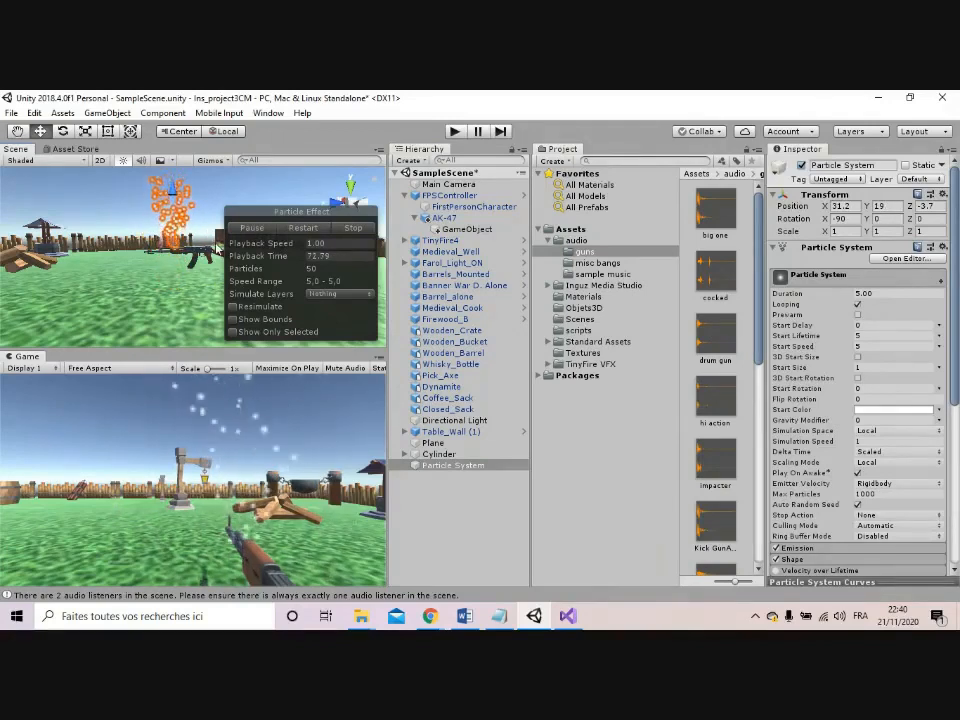
{"action": "left_click_drag", "start_coordinate": [217, 250], "coordinate": [176, 310], "text": "alt"}
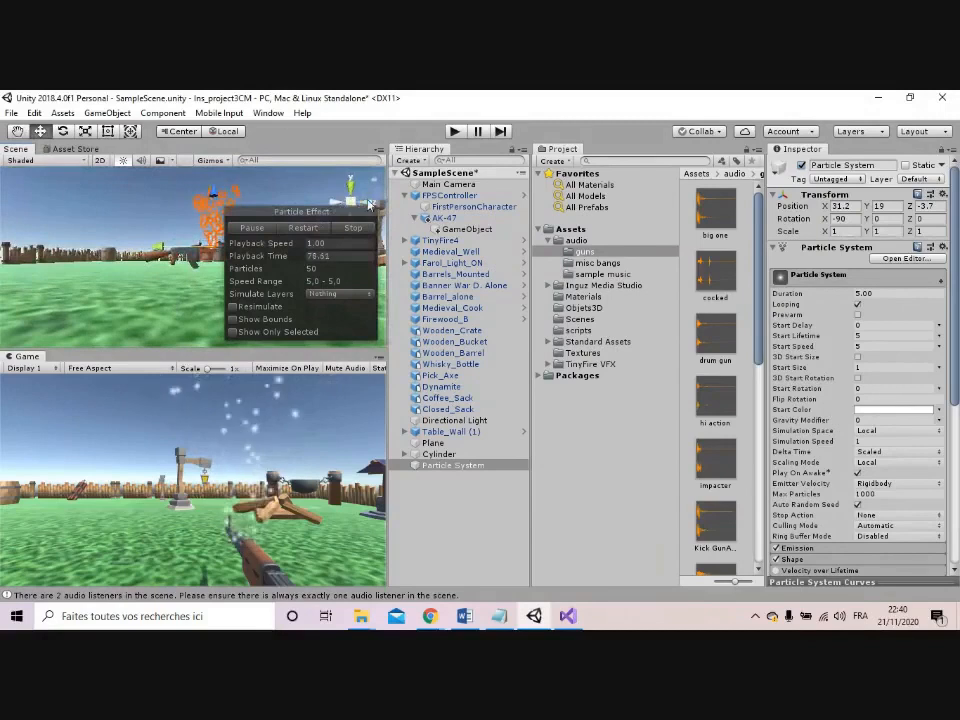
{"action": "left_click", "coordinate": [367, 204]}
{"action": "left_click", "coordinate": [351, 183]}
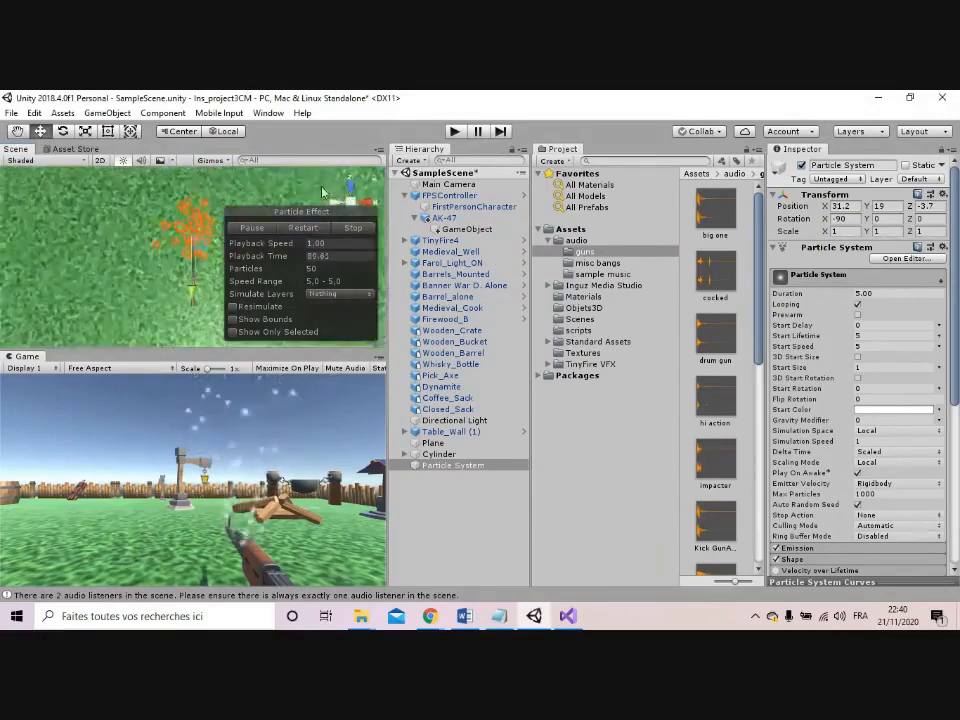
{"action": "left_click_drag", "start_coordinate": [194, 296], "coordinate": [208, 268]}
{"action": "left_click_drag", "start_coordinate": [244, 209], "coordinate": [244, 205]}
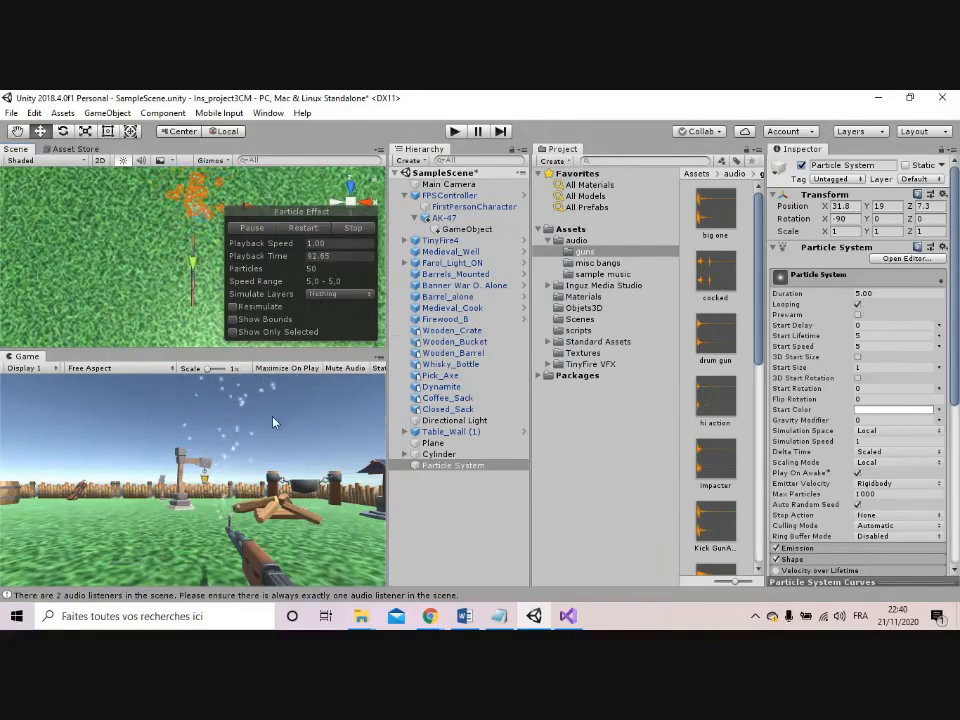
Set the particle system's duration to 0.5, and both its start lifetime and start speed to 0.2
{"action": "left_click", "coordinate": [862, 293]}
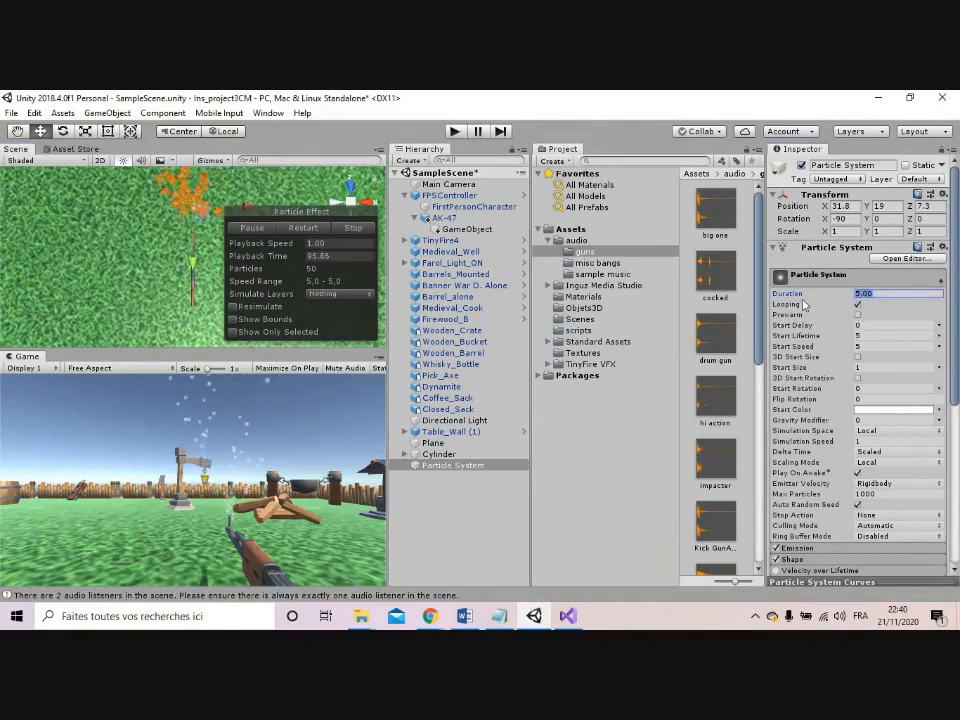
{"action": "type", "text": "0.5"}
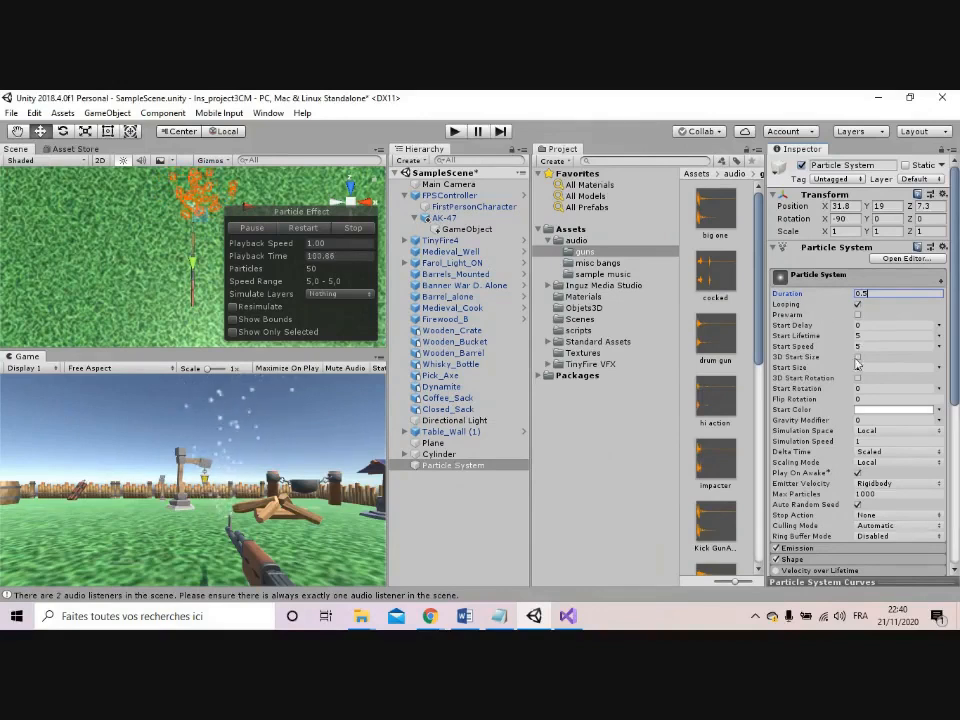
{"action": "left_click", "coordinate": [862, 335]}
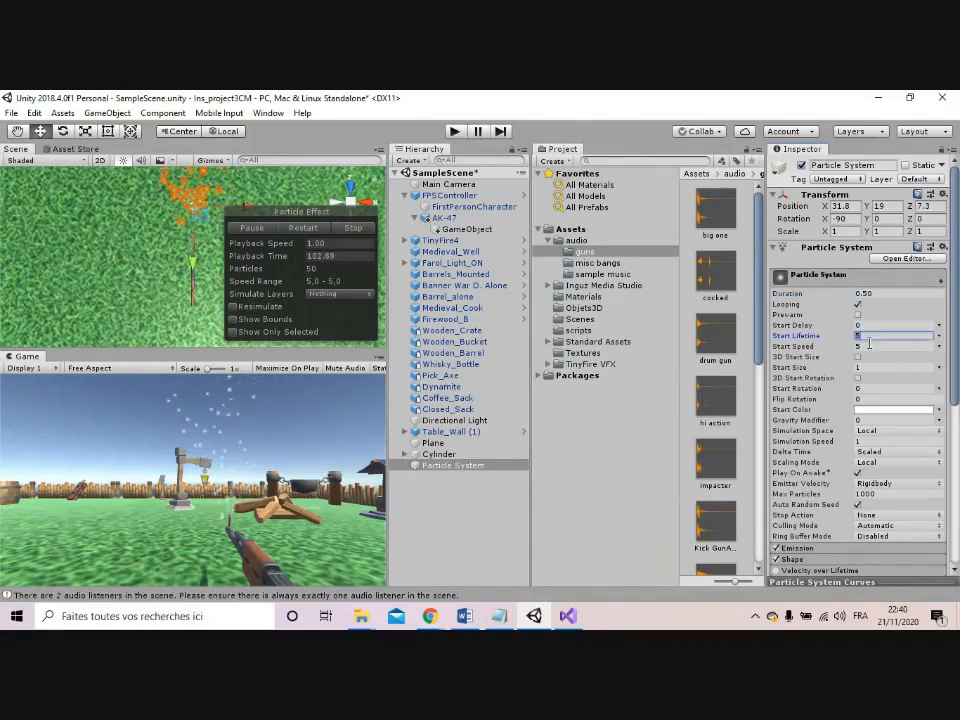
{"action": "type", "text": "0"}
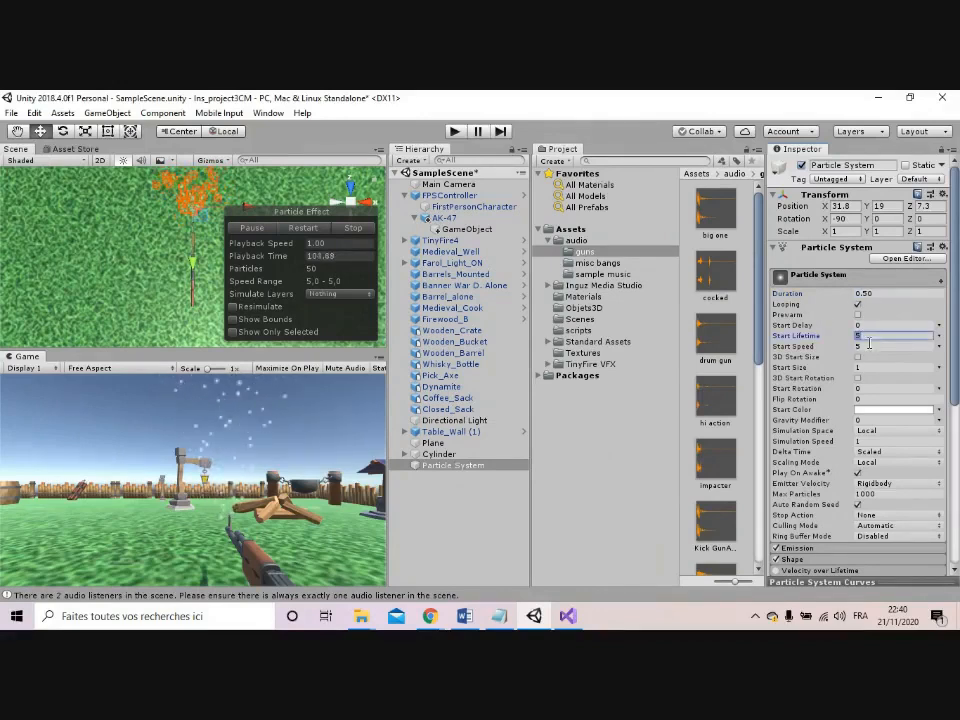
{"action": "type", "text": ".1"}
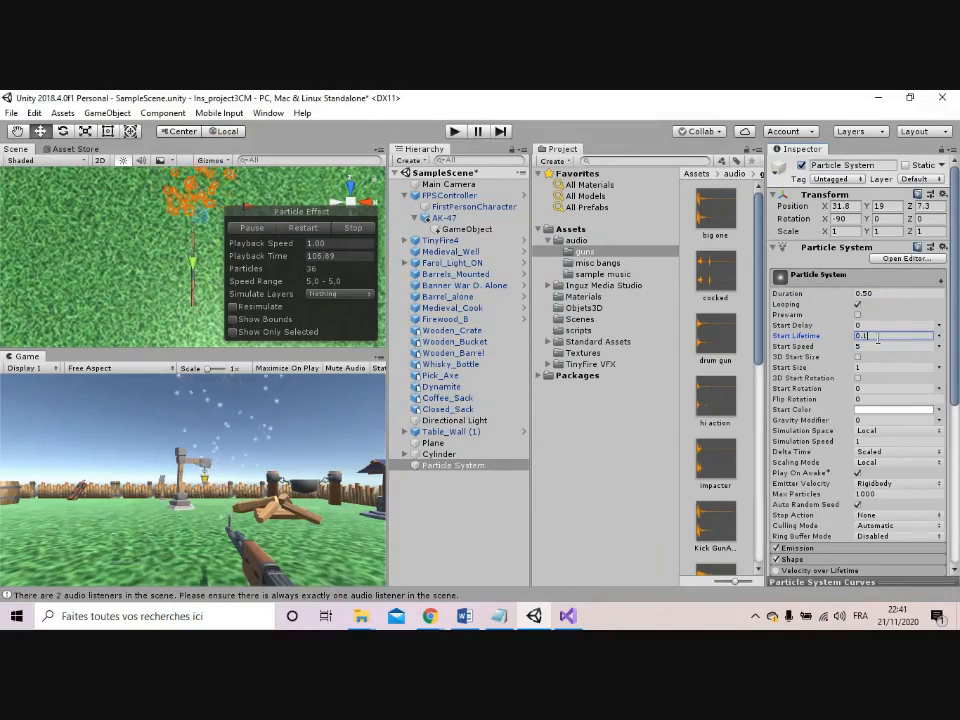
{"action": "left_click", "coordinate": [862, 347]}
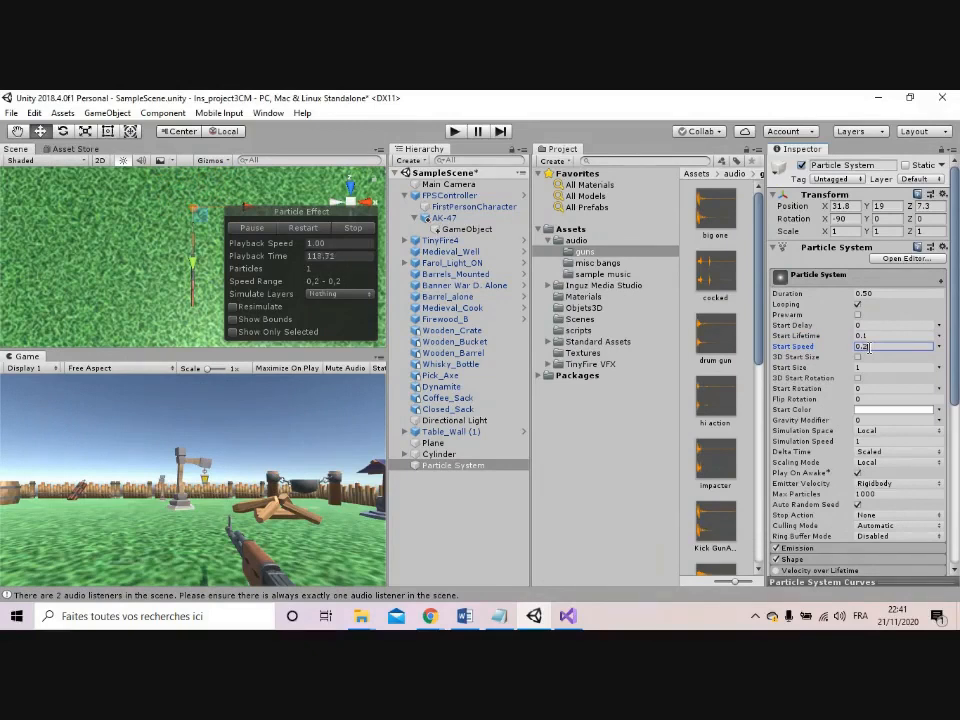
{"action": "left_click", "coordinate": [865, 337]}
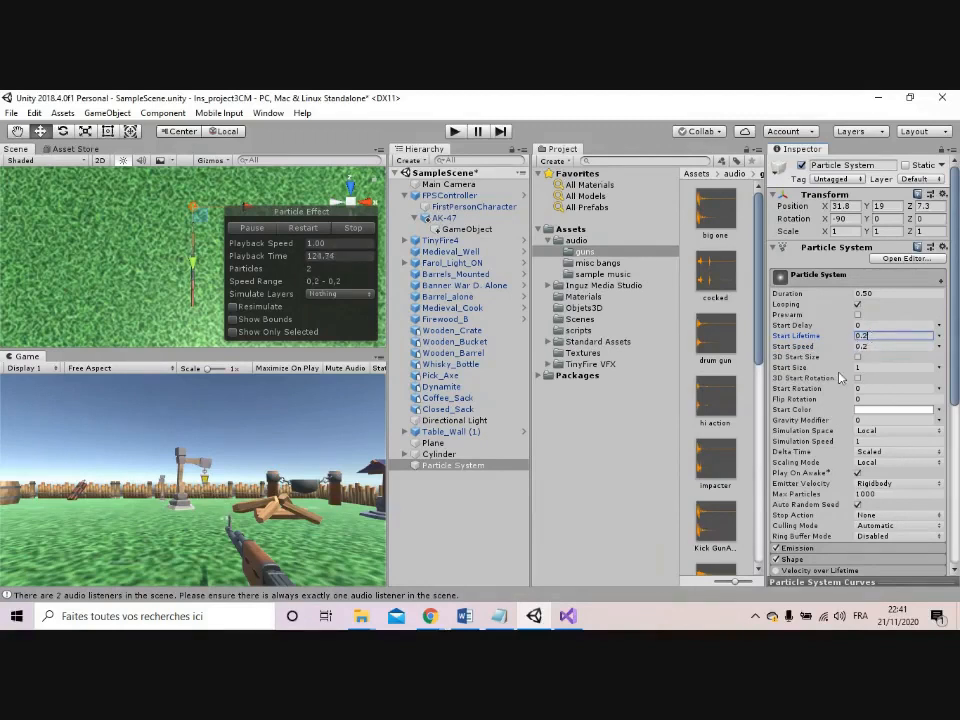
Switch the particle system's start color mode to Random Between Two Colors
{"action": "scroll", "coordinate": [884, 415], "scroll_direction": "down", "scroll_amount": 2}
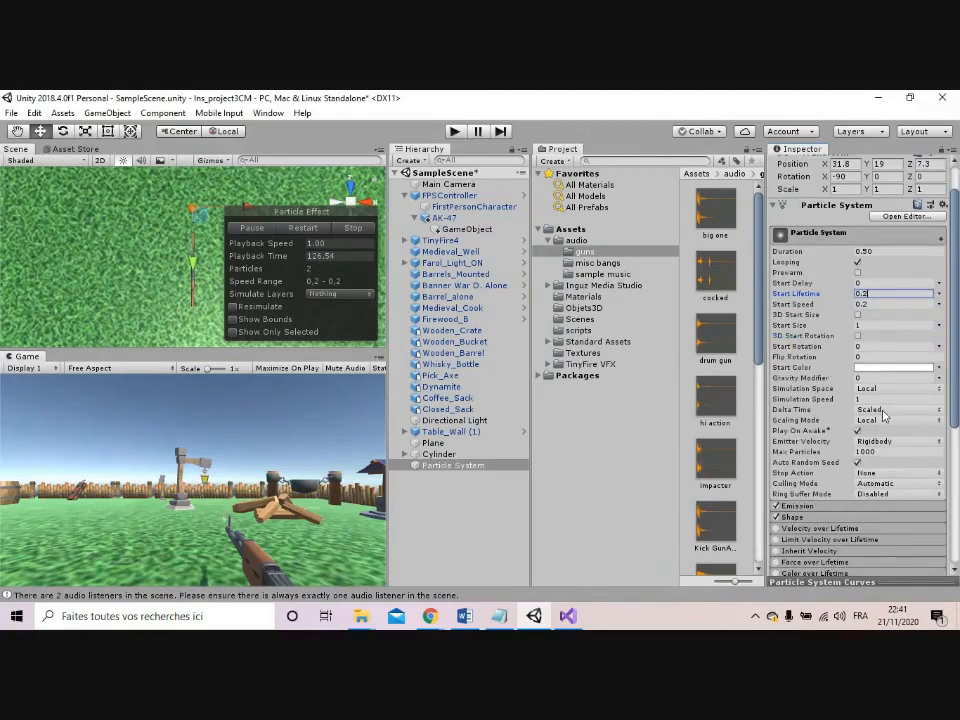
{"action": "left_click", "coordinate": [895, 367]}
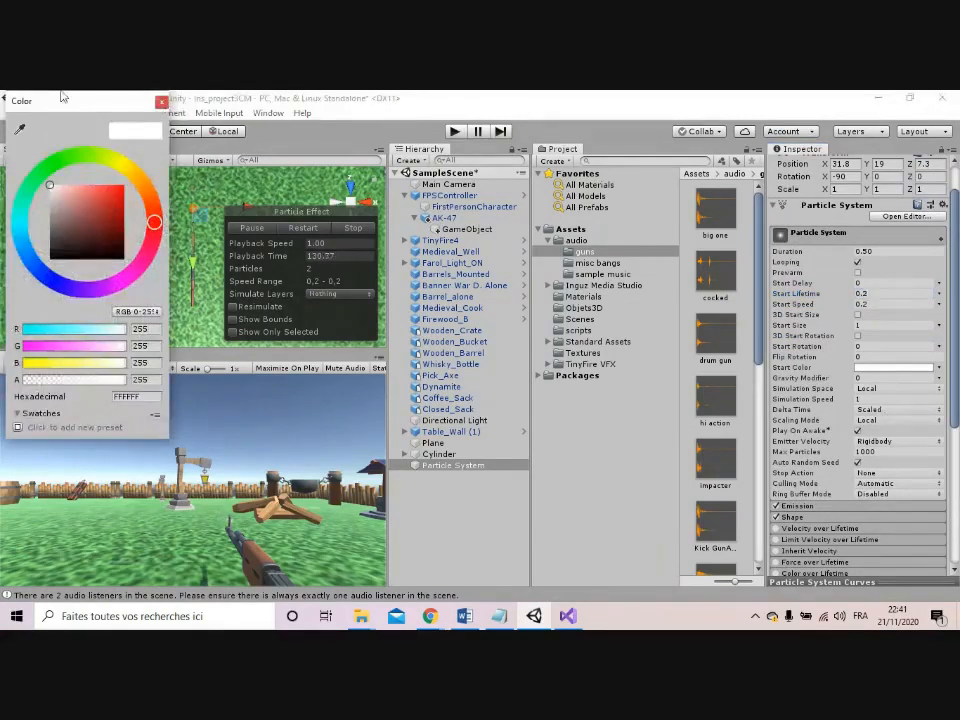
{"action": "left_click", "coordinate": [161, 101]}
{"action": "left_click", "coordinate": [939, 367]}
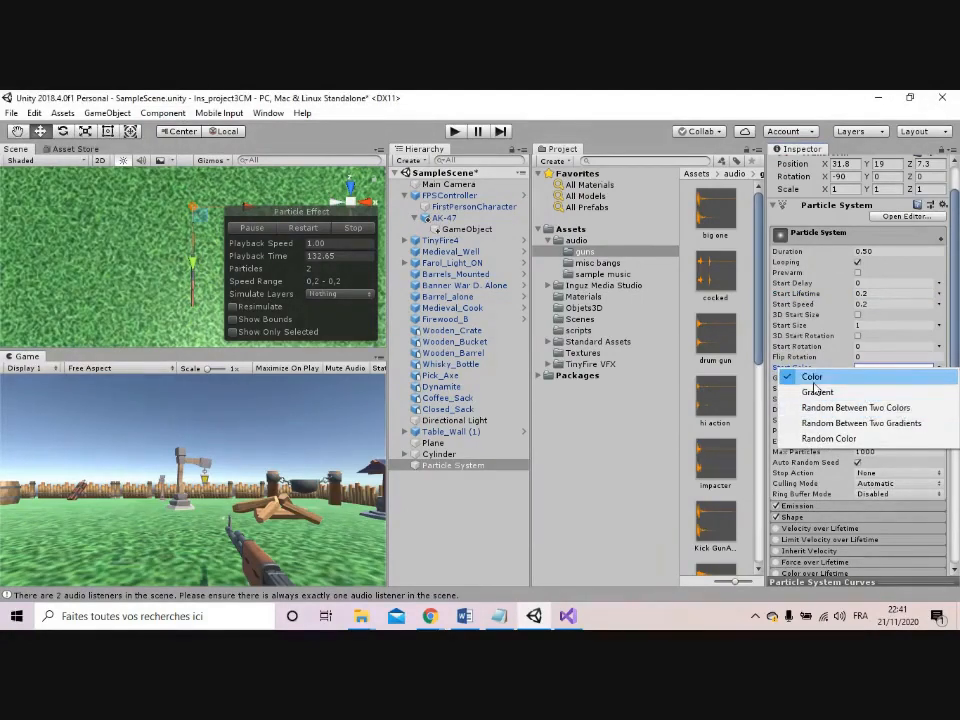
{"action": "left_click", "coordinate": [850, 408]}
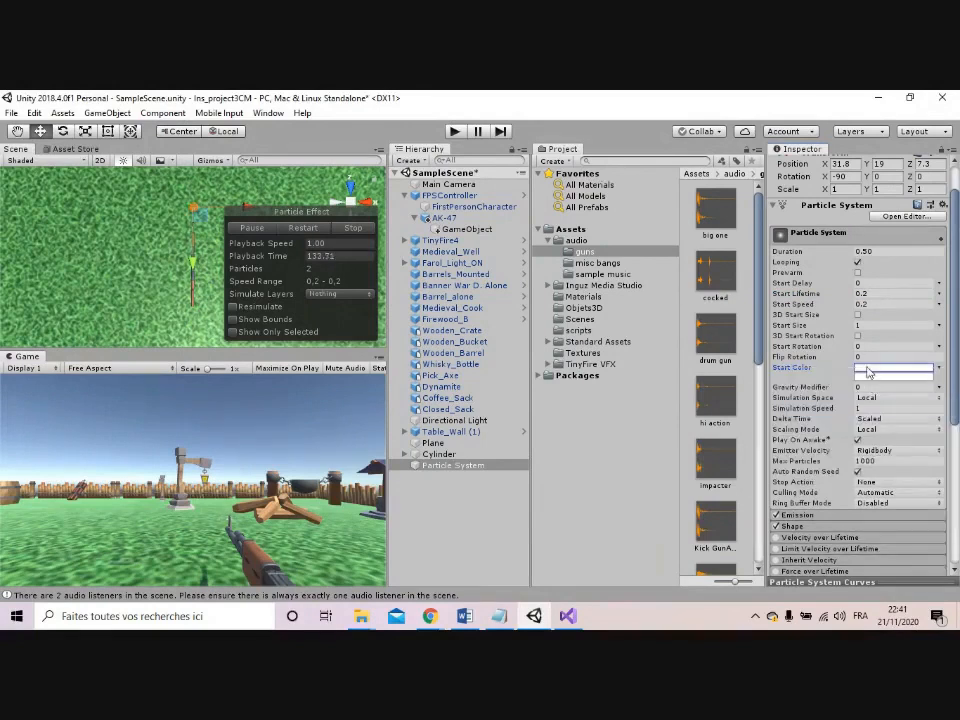
Set the first start color of the particles to orange, hexadecimal E78F15
{"action": "left_click", "coordinate": [868, 370]}
{"action": "left_click_drag", "start_coordinate": [143, 183], "coordinate": [138, 177]}
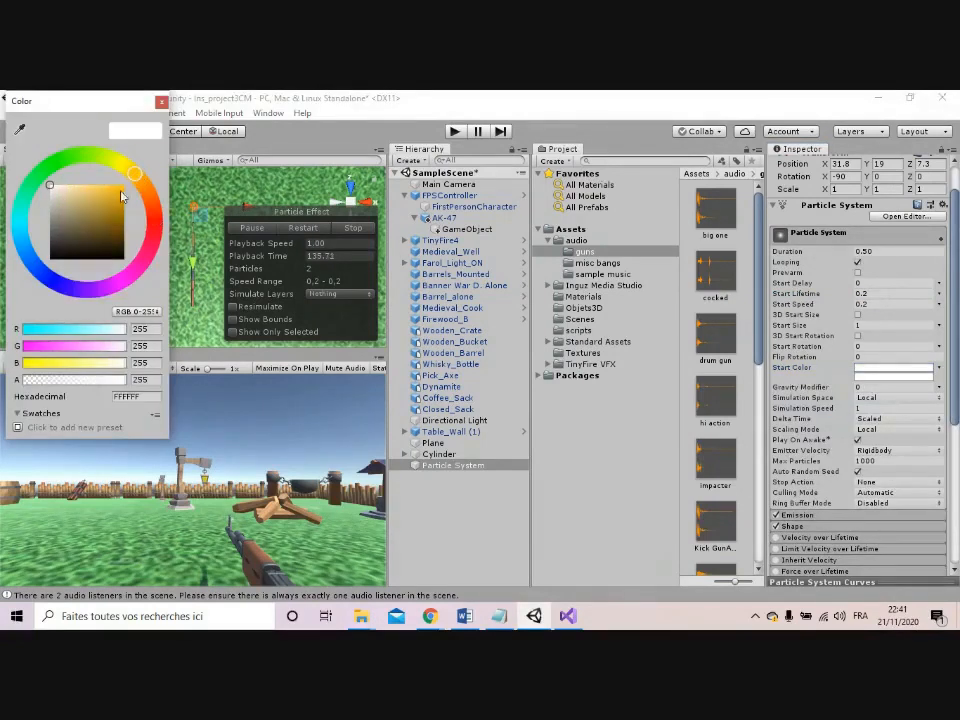
{"action": "left_click", "coordinate": [119, 190]}
{"action": "left_click", "coordinate": [120, 194]}
{"action": "left_click", "coordinate": [146, 190]}
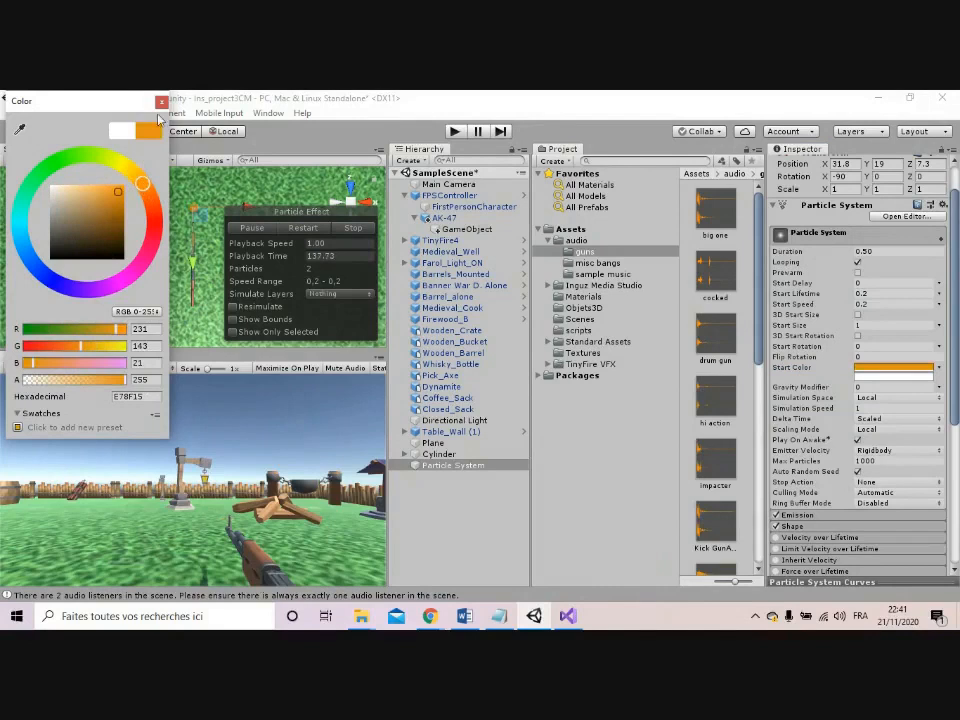
{"action": "left_click", "coordinate": [161, 102]}
Set the second start color of the particles to a bright red
{"action": "left_click", "coordinate": [866, 378]}
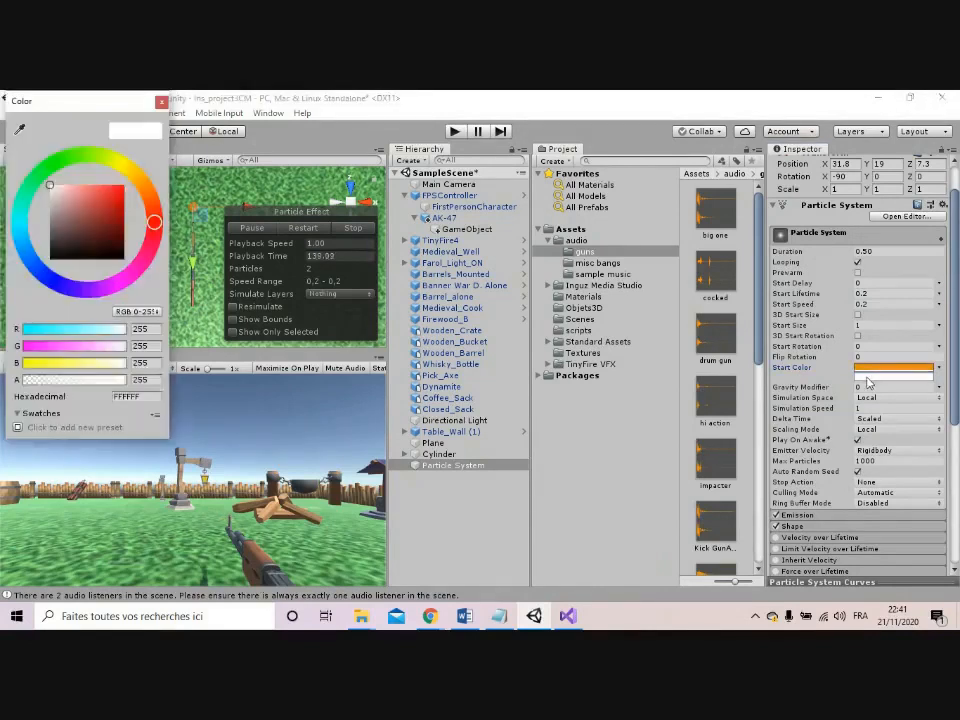
{"action": "left_click", "coordinate": [118, 195]}
{"action": "left_click", "coordinate": [161, 102]}
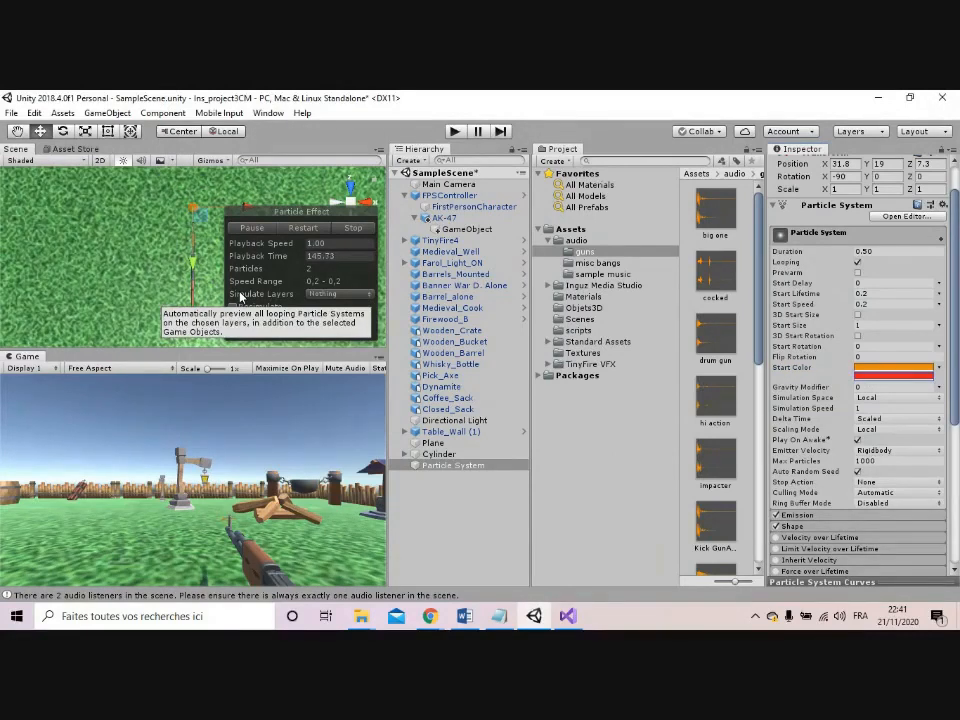
Focus on the particle system at the AK-47's barrel and shift it sideways to about X 31.98
{"action": "left_click", "coordinate": [466, 466]}
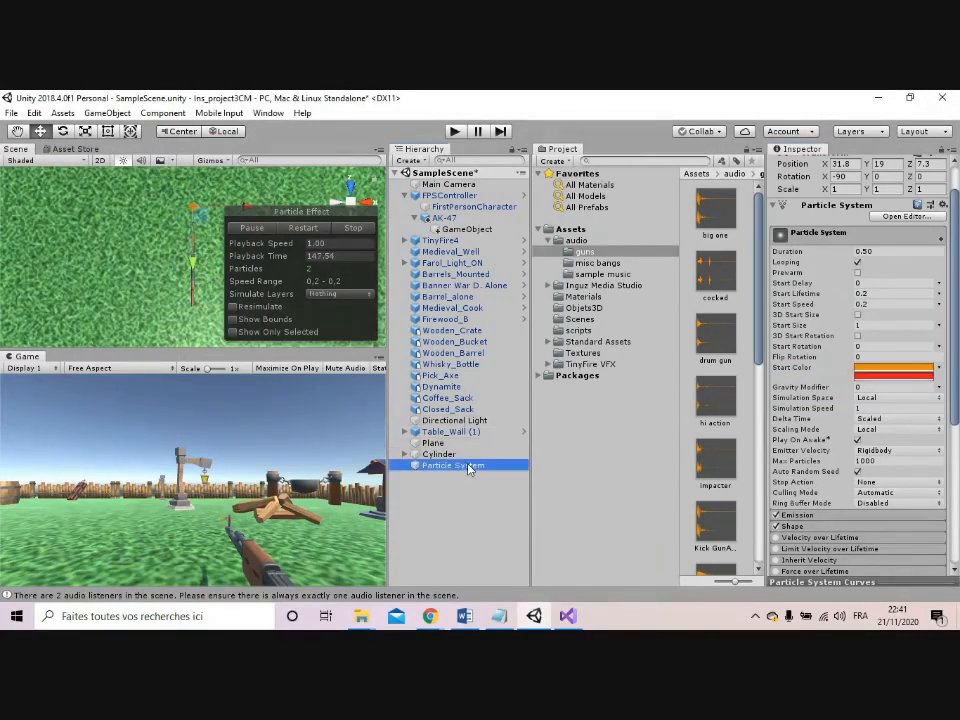
{"action": "double_click", "coordinate": [466, 466]}
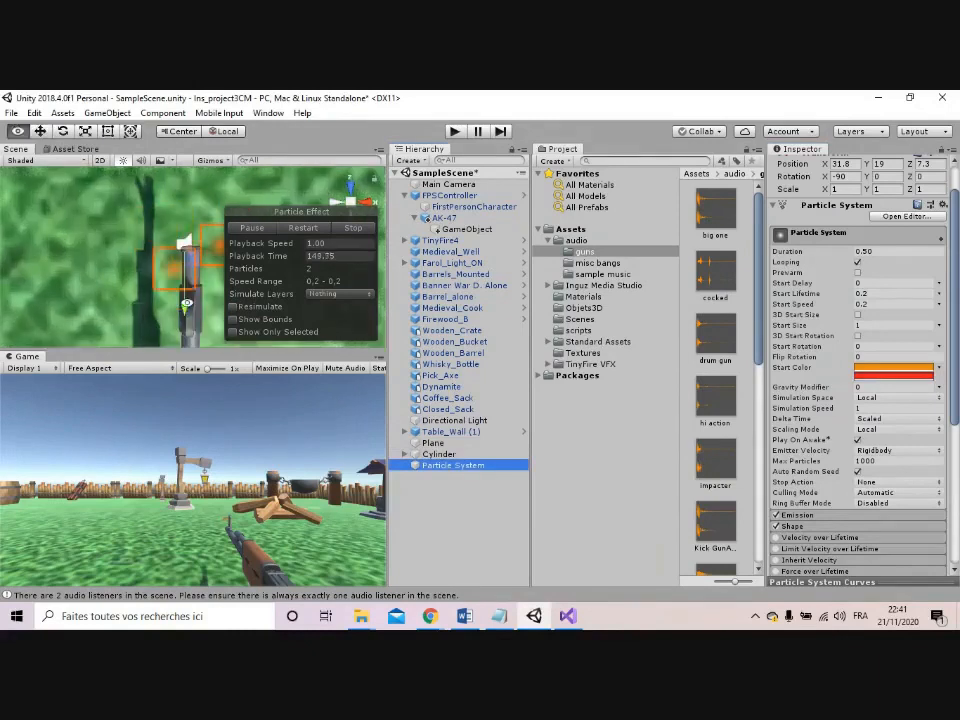
{"action": "left_click_drag", "start_coordinate": [187, 303], "coordinate": [15, 225], "text": "alt"}
{"action": "scroll", "coordinate": [857, 350], "scroll_direction": "up", "scroll_amount": 2}
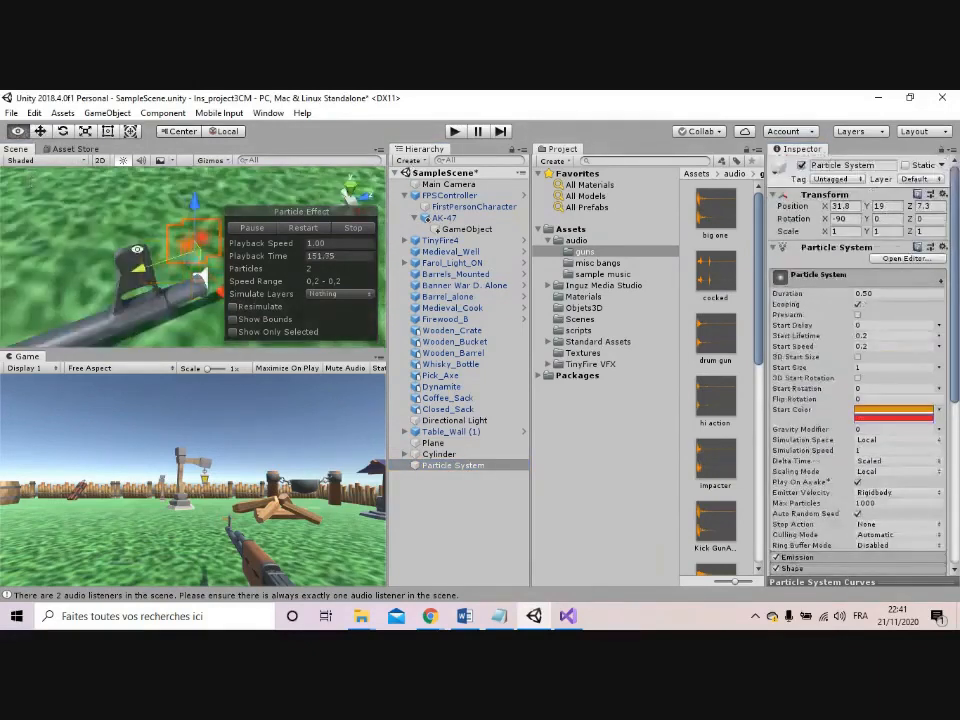
{"action": "left_click_drag", "start_coordinate": [180, 240], "coordinate": [77, 169], "text": "alt"}
{"action": "scroll", "coordinate": [192, 200], "scroll_direction": "down", "scroll_amount": 7}
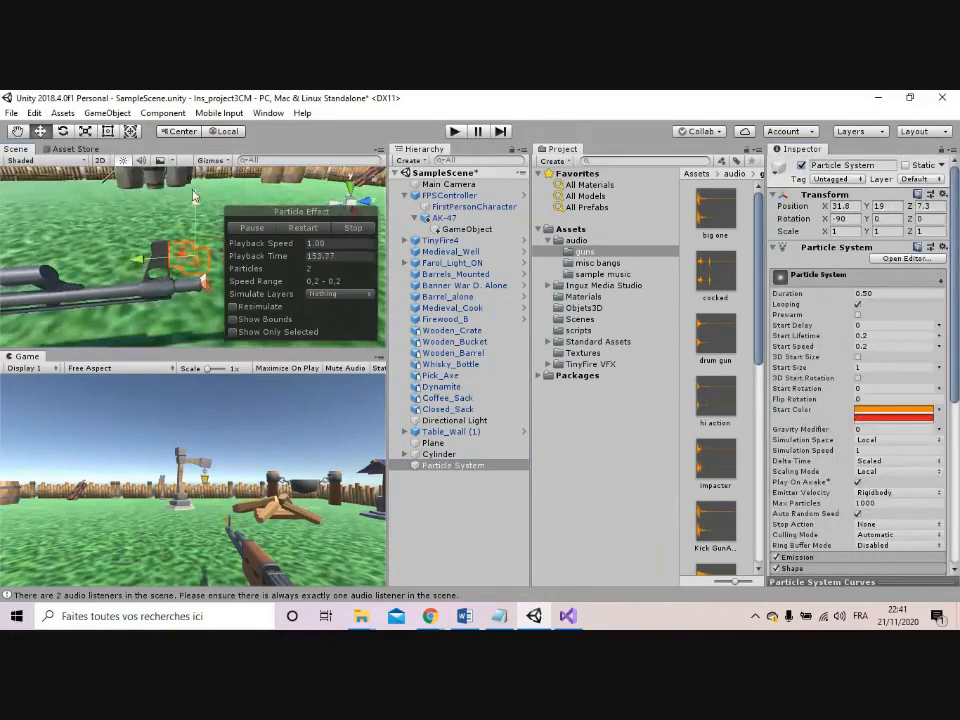
{"action": "left_click_drag", "start_coordinate": [204, 283], "coordinate": [133, 259]}
{"action": "scroll", "coordinate": [184, 307], "scroll_direction": "down", "scroll_amount": 5}
{"action": "scroll", "coordinate": [182, 299], "scroll_direction": "down", "scroll_amount": 3}
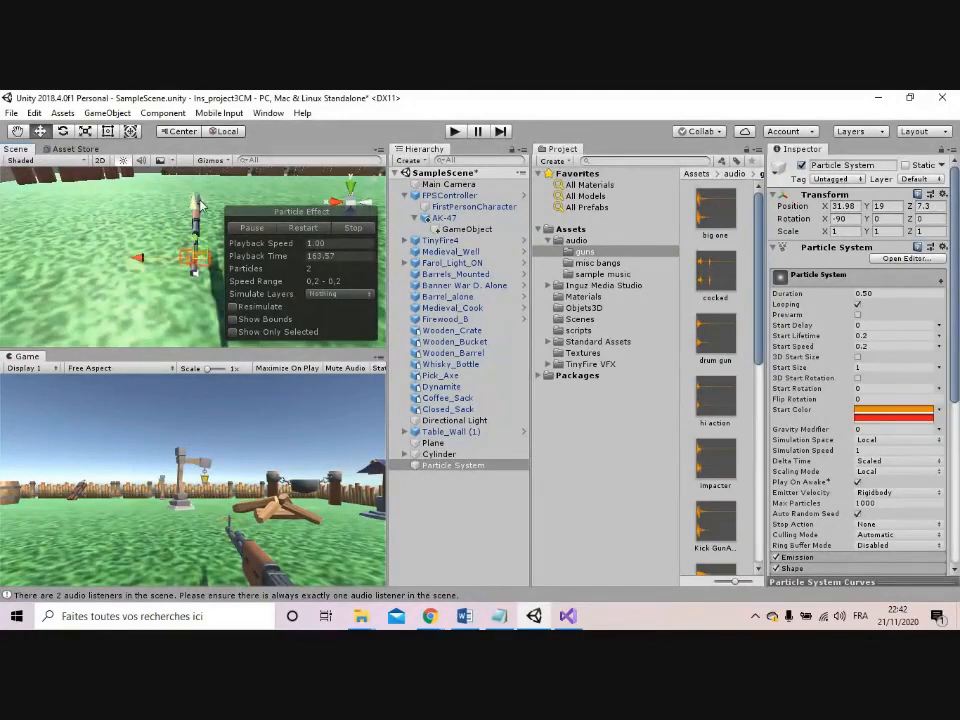
Align the particle system with the AK-47's muzzle, at about X 31.65, Y 18.22, Z 8.5
{"action": "left_click_drag", "start_coordinate": [198, 202], "coordinate": [198, 208]}
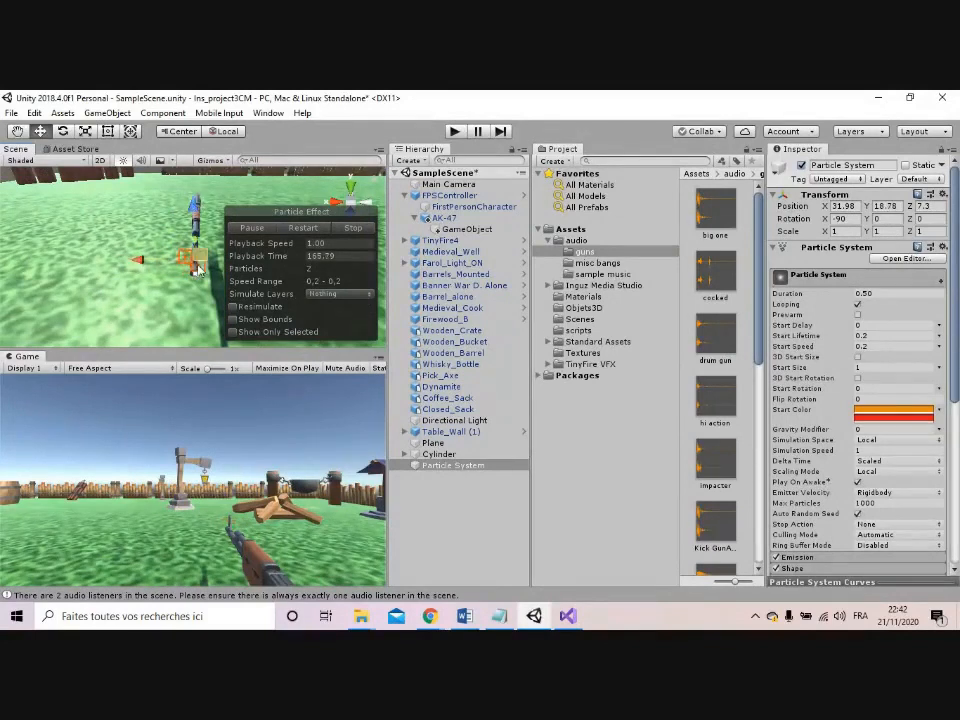
{"action": "mouse_move", "coordinate": [198, 268]}
{"action": "left_mouse_down", "text": "alt"}
{"action": "mouse_move", "coordinate": [222, 250]}
{"action": "mouse_move", "coordinate": [211, 266]}
{"action": "mouse_move", "coordinate": [196, 264]}
{"action": "left_mouse_up", "text": "alt"}
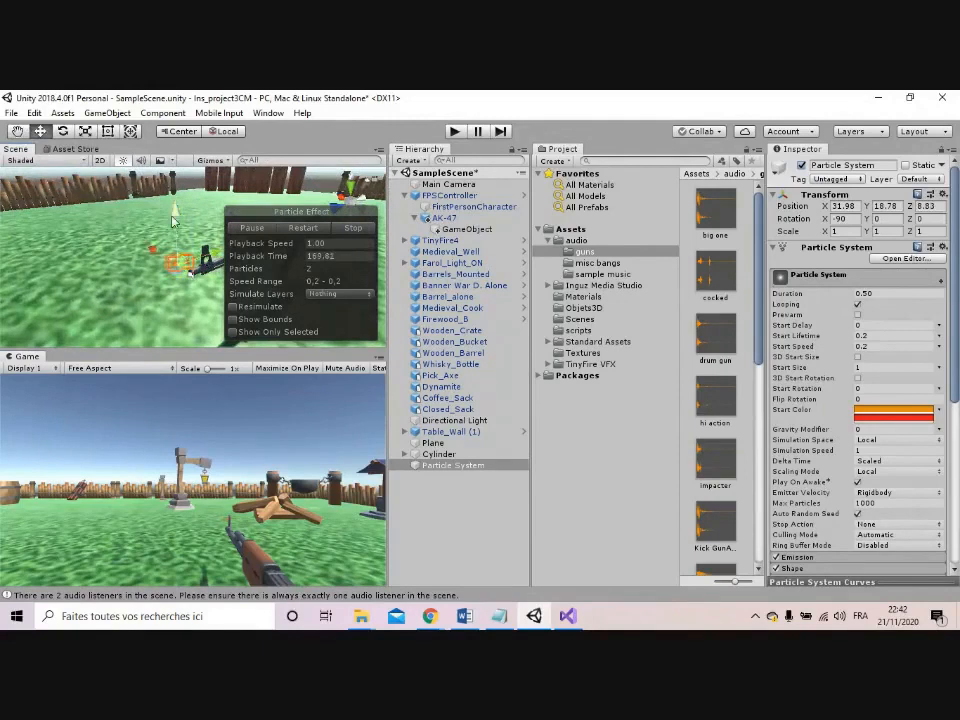
{"action": "left_click_drag", "start_coordinate": [174, 219], "coordinate": [144, 274]}
{"action": "key", "text": "alt"}
{"action": "key", "text": "alt"}
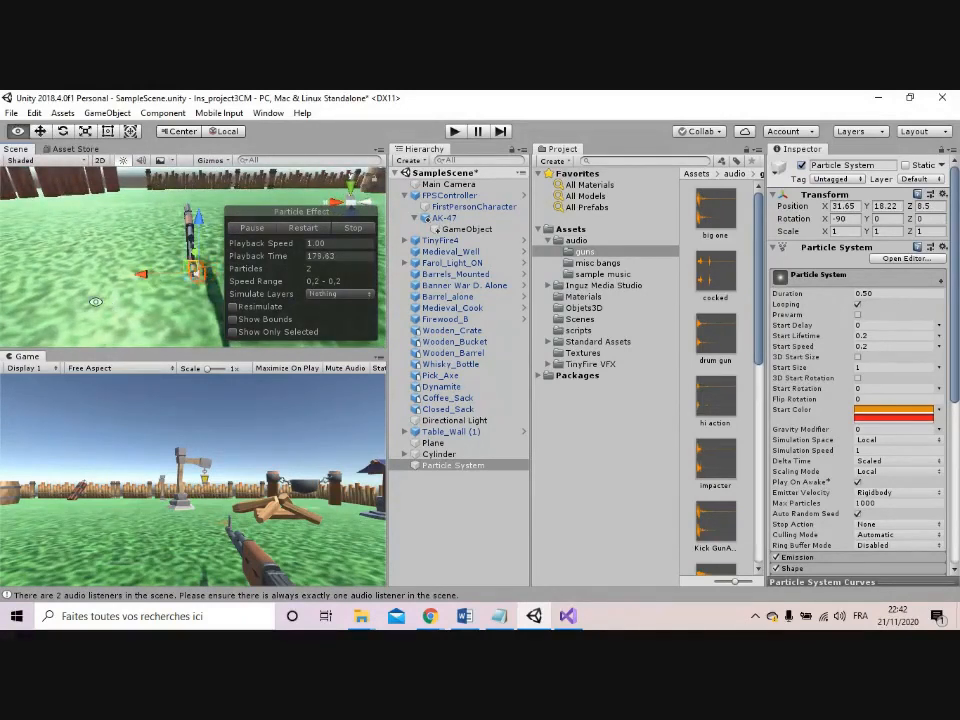
{"action": "left_click_drag", "start_coordinate": [95, 301], "coordinate": [140, 288], "text": "alt"}
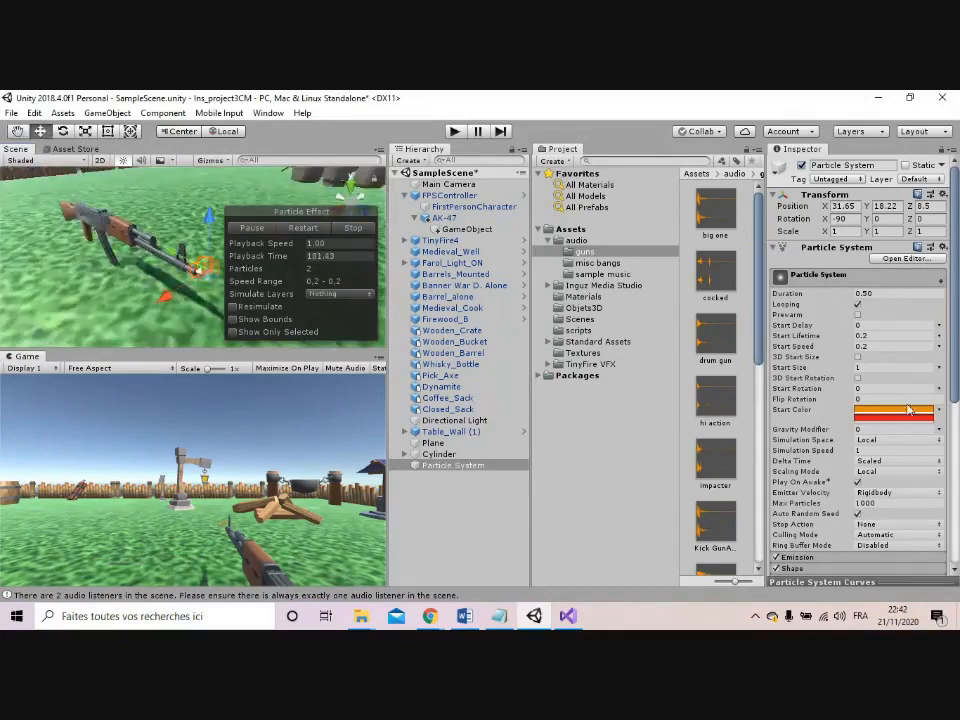
{"action": "scroll", "coordinate": [908, 409], "scroll_direction": "down", "scroll_amount": 3}
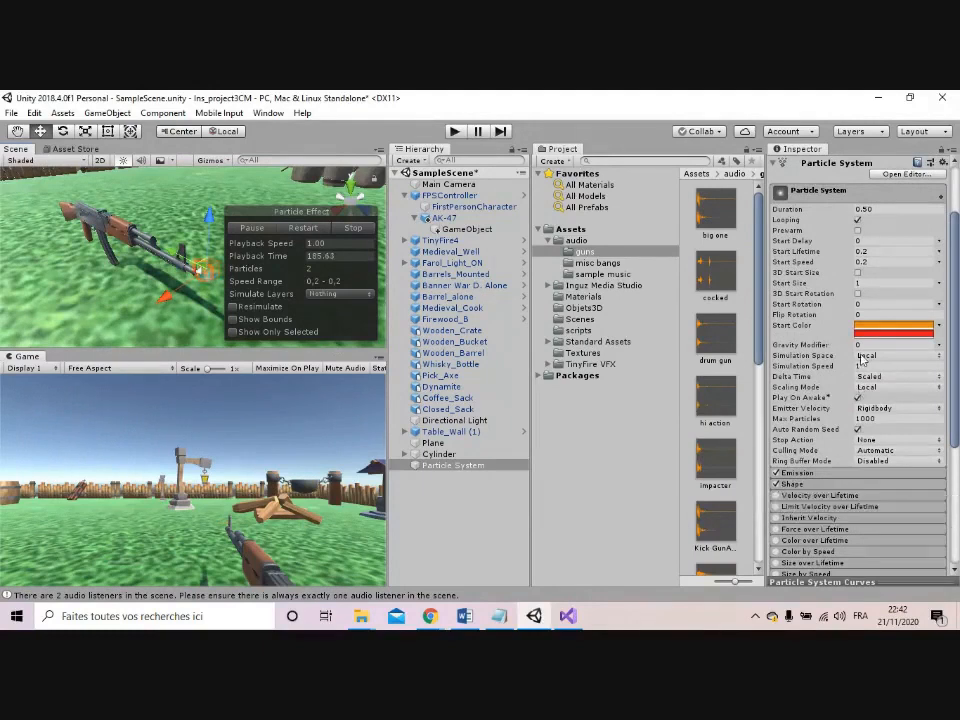
{"action": "scroll", "coordinate": [858, 355], "scroll_direction": "up", "scroll_amount": 2}
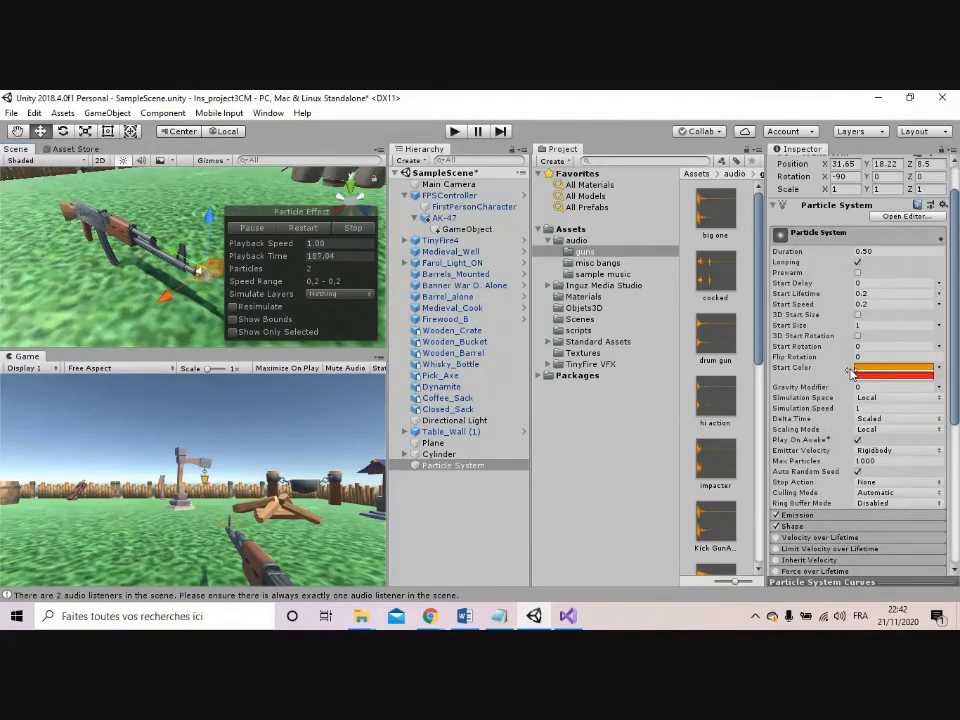
{"action": "scroll", "coordinate": [835, 460], "scroll_direction": "down", "scroll_amount": 4}
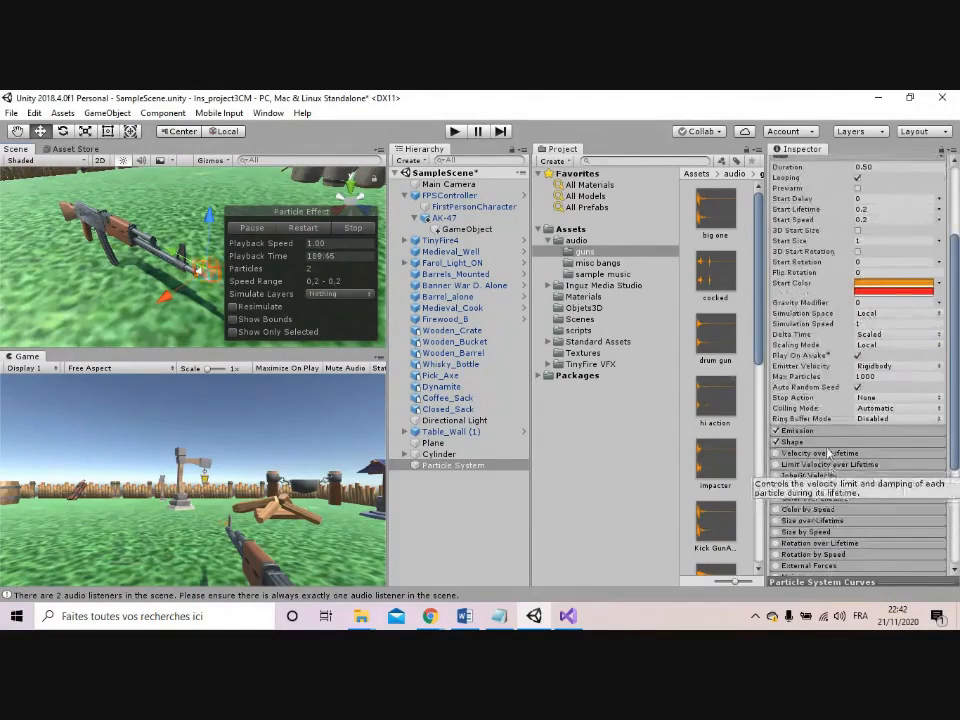
Add an emission burst of 30 particles at the start of the particle system's cycle
{"action": "left_click", "coordinate": [805, 431]}
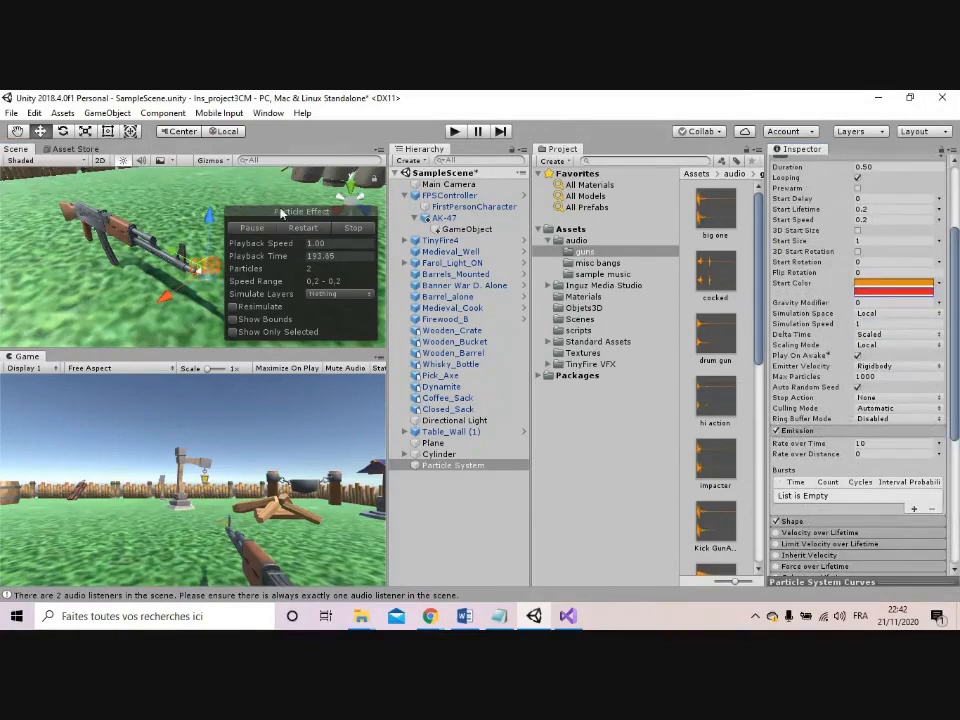
{"action": "left_click", "coordinate": [913, 510]}
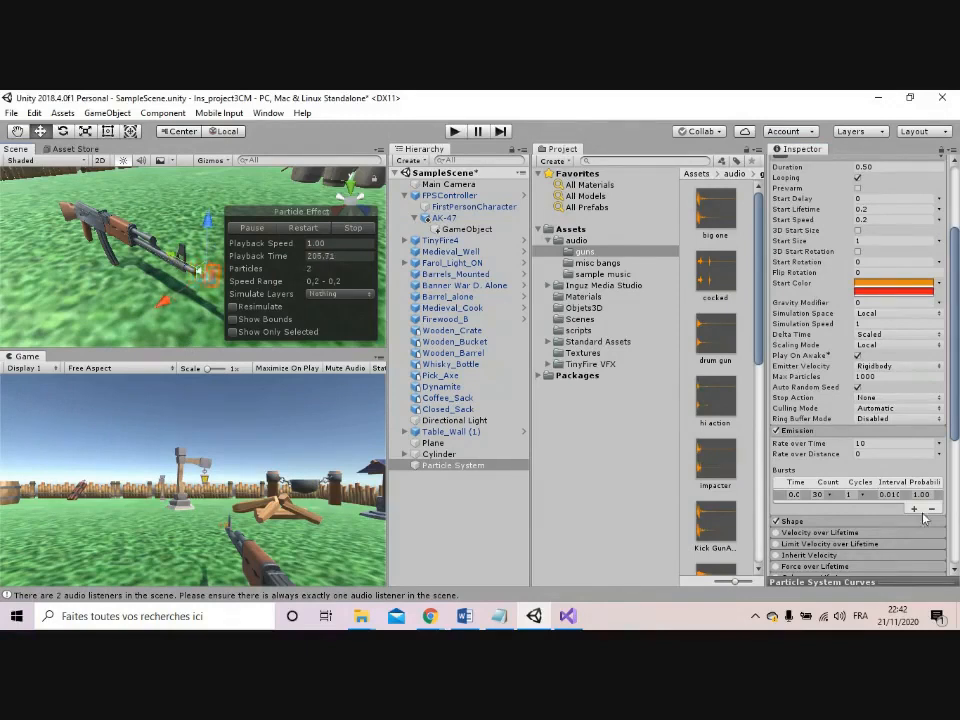
{"action": "scroll", "coordinate": [891, 498], "scroll_direction": "down", "scroll_amount": 2}
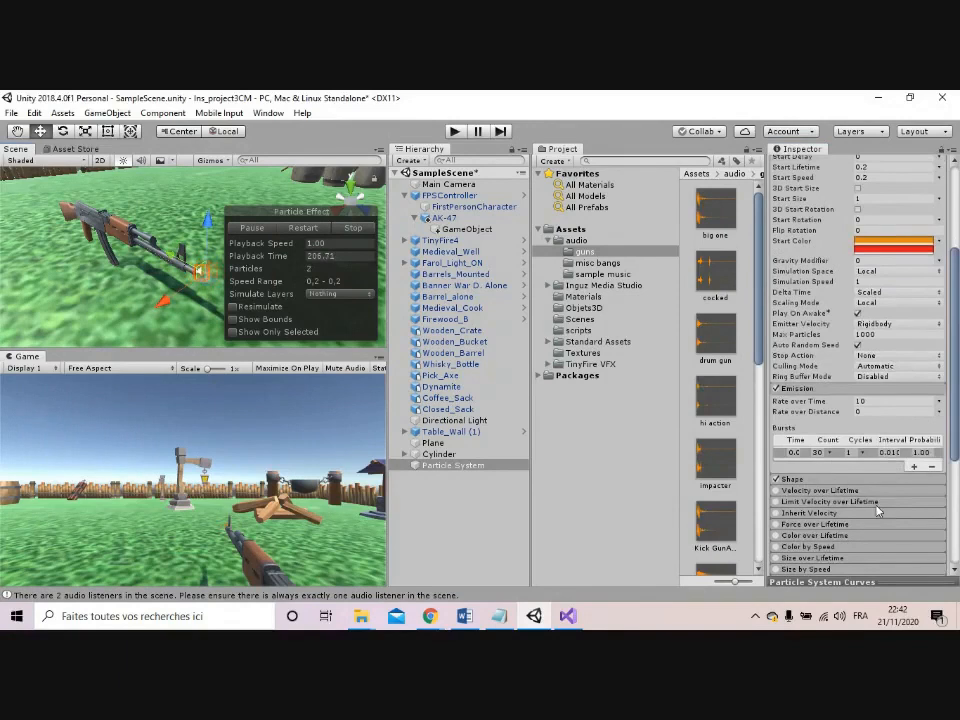
Expand the particle system's Shape settings and review the available emitter shapes, keeping Cone
{"action": "left_click", "coordinate": [815, 479]}
{"action": "scroll", "coordinate": [841, 484], "scroll_direction": "down", "scroll_amount": 4}
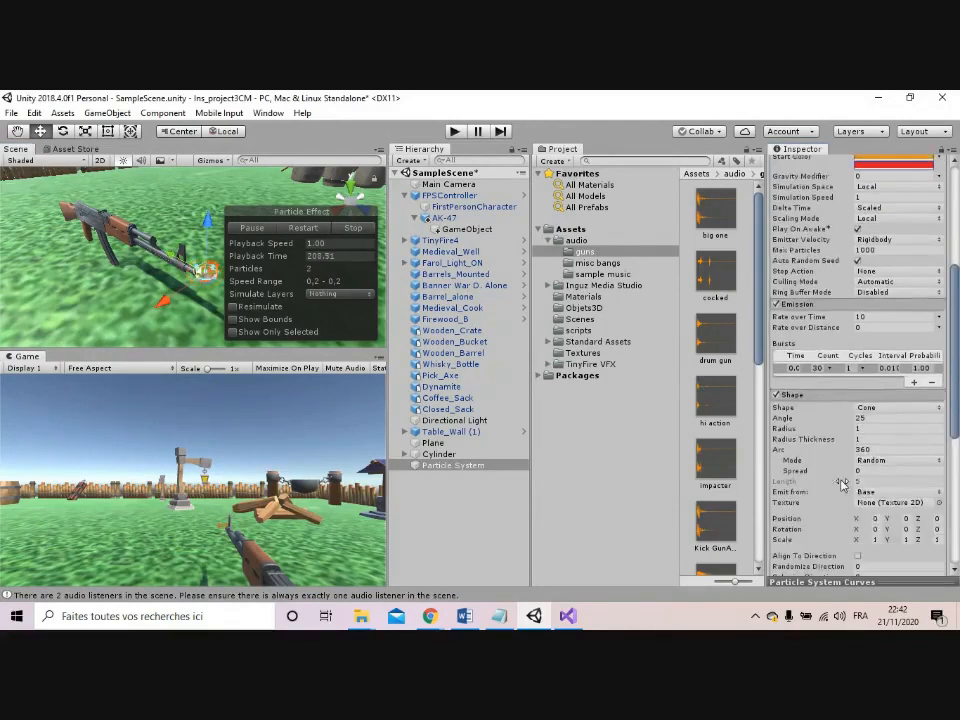
{"action": "left_click", "coordinate": [867, 409]}
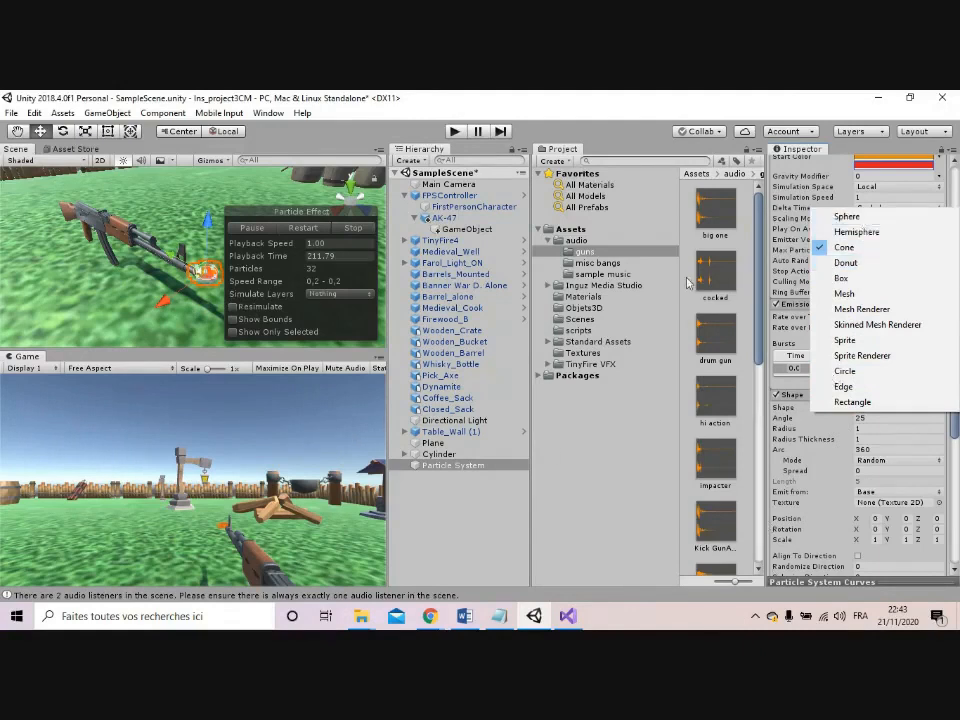
{"action": "left_click", "coordinate": [550, 448]}
{"action": "scroll", "coordinate": [894, 428], "scroll_direction": "up", "scroll_amount": 6}
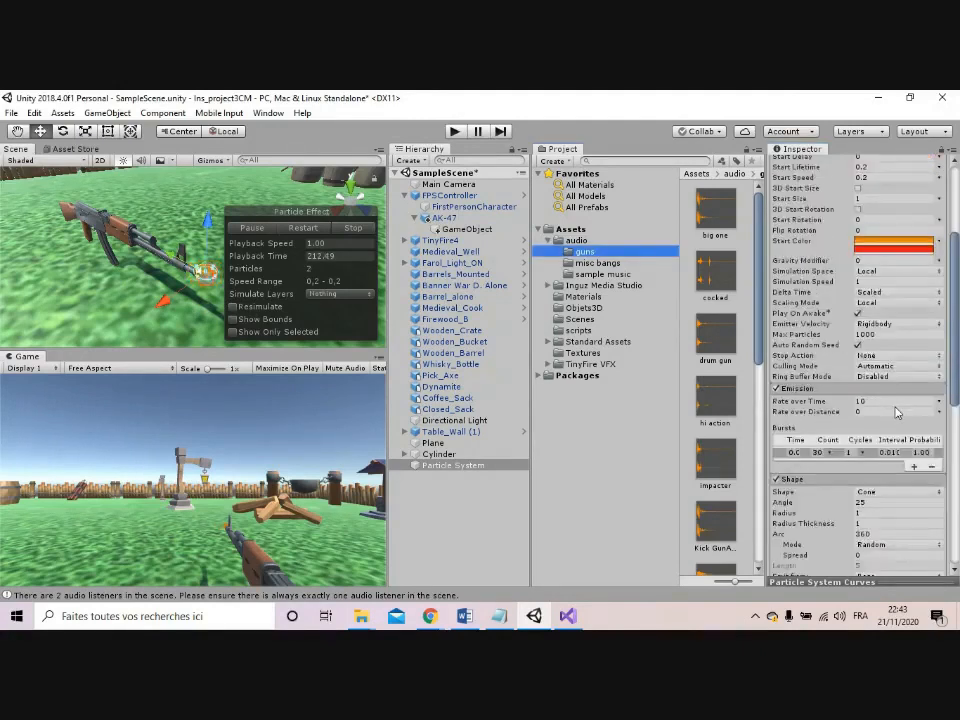
Set the particle system's X rotation to 0 so it points along the barrel
{"action": "left_click", "coordinate": [841, 218]}
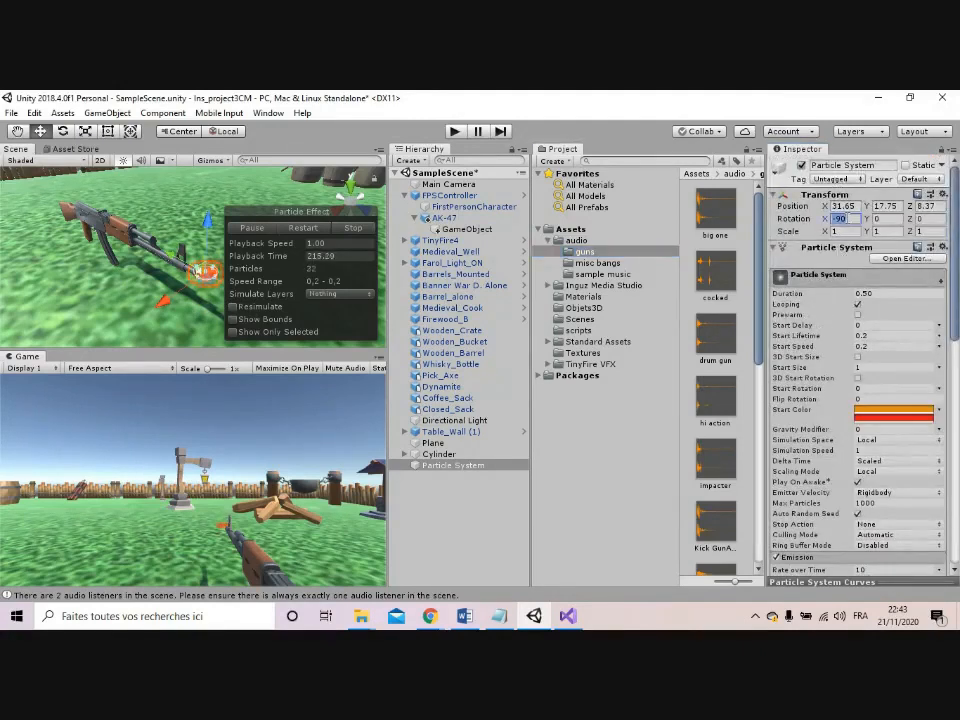
{"action": "left_click", "coordinate": [252, 217]}
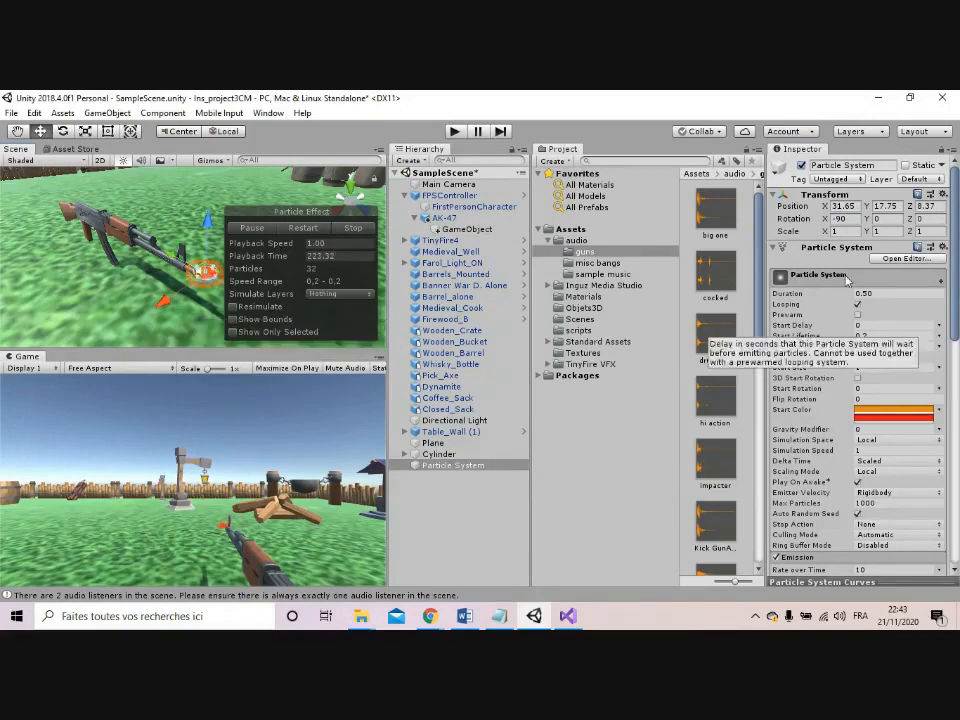
{"action": "left_click", "coordinate": [838, 218]}
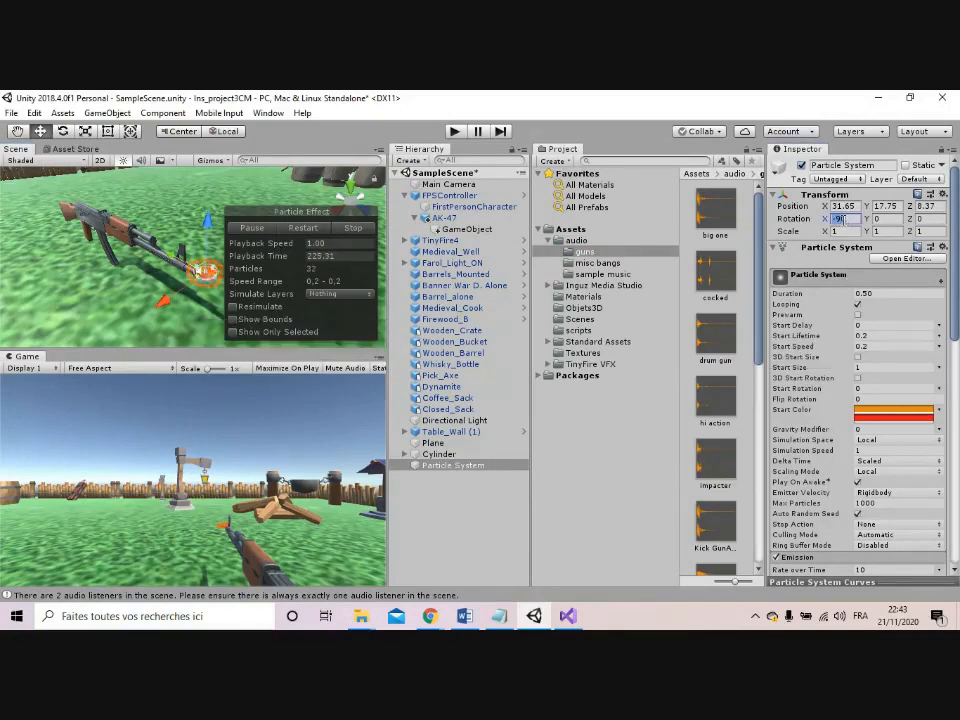
{"action": "type", "text": "0"}
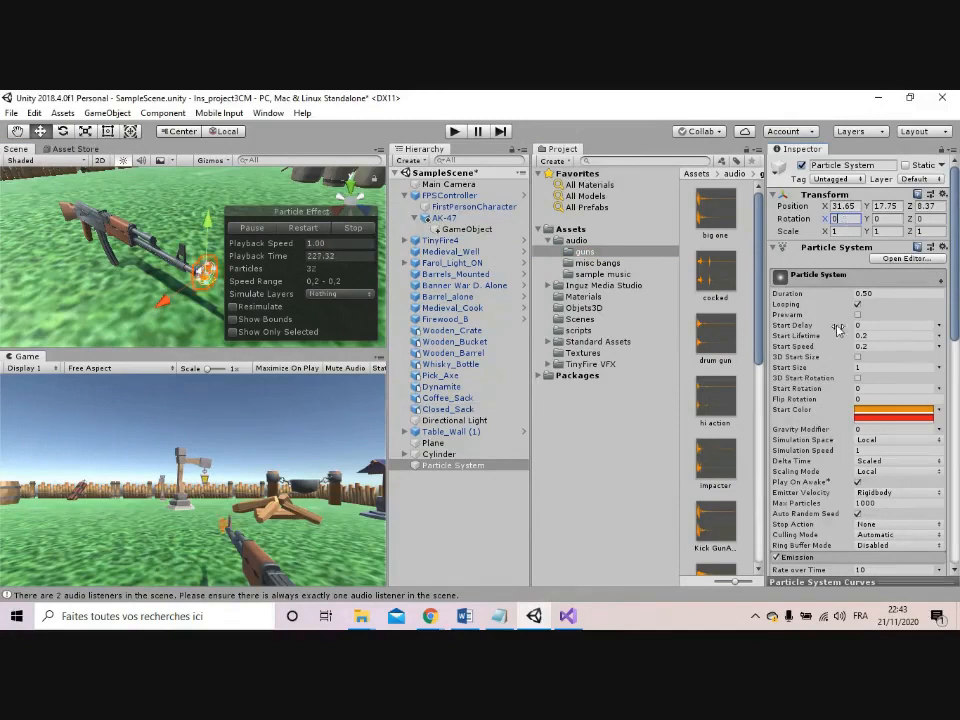
Set the emitter cone's radius to 1.3 and shift its shape position slightly negative along Z
{"action": "scroll", "coordinate": [821, 374], "scroll_direction": "down", "scroll_amount": 2}
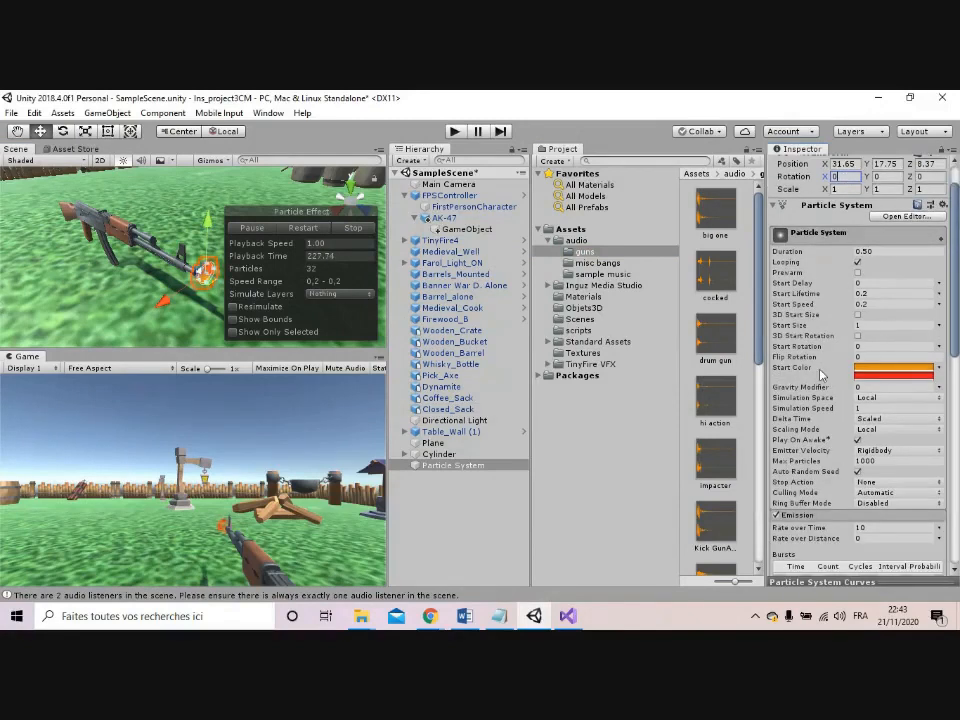
{"action": "scroll", "coordinate": [830, 370], "scroll_direction": "down", "scroll_amount": 8}
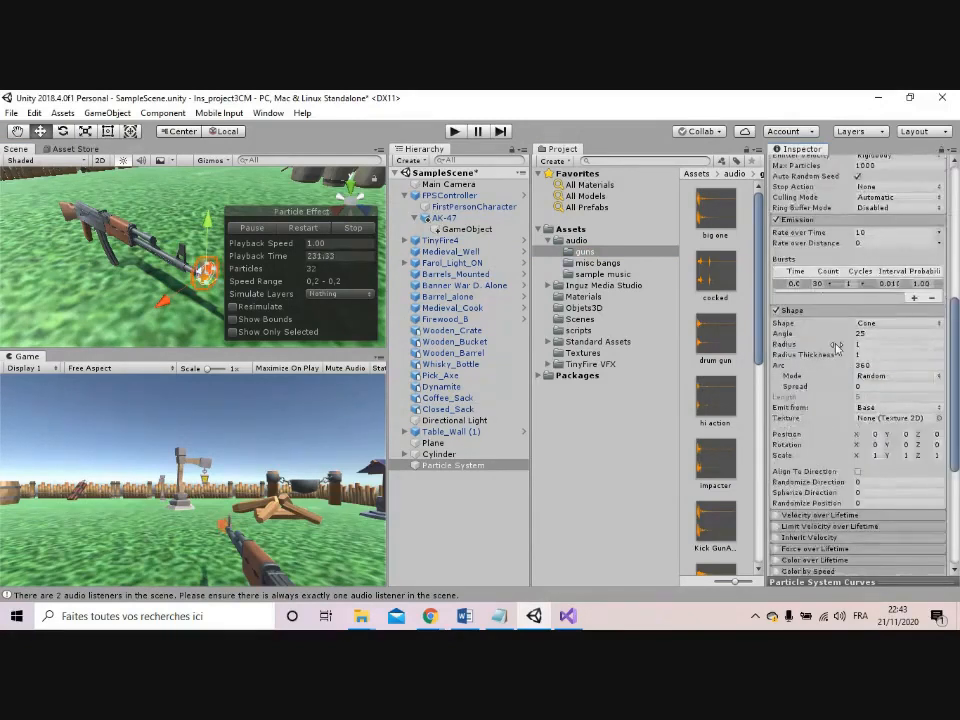
{"action": "left_click_drag", "start_coordinate": [840, 346], "coordinate": [847, 346]}
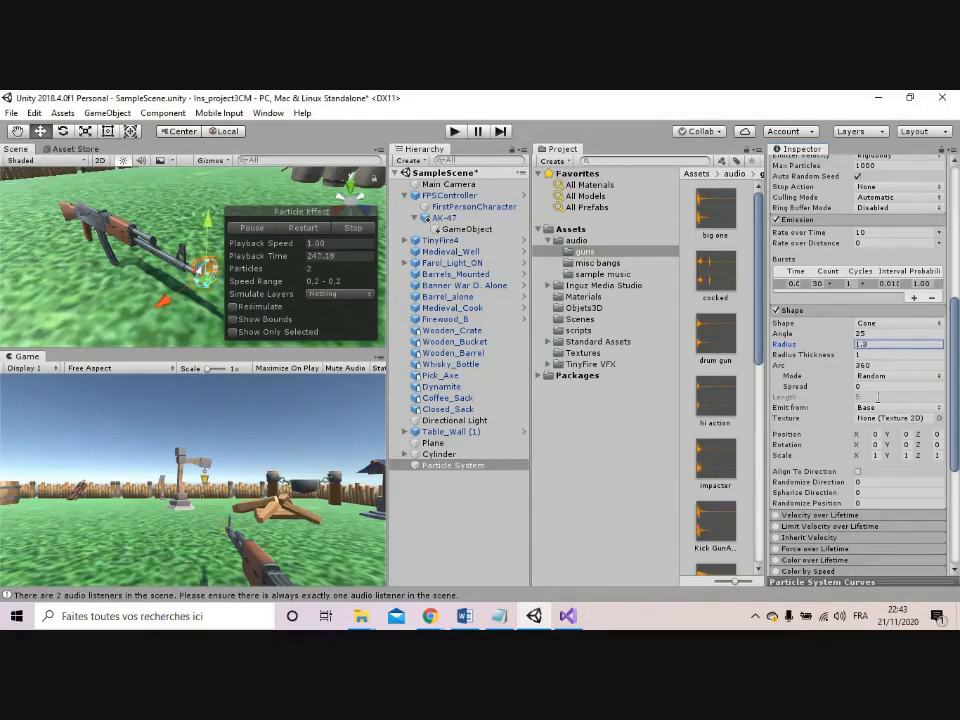
{"action": "scroll", "coordinate": [855, 408], "scroll_direction": "down", "scroll_amount": 2}
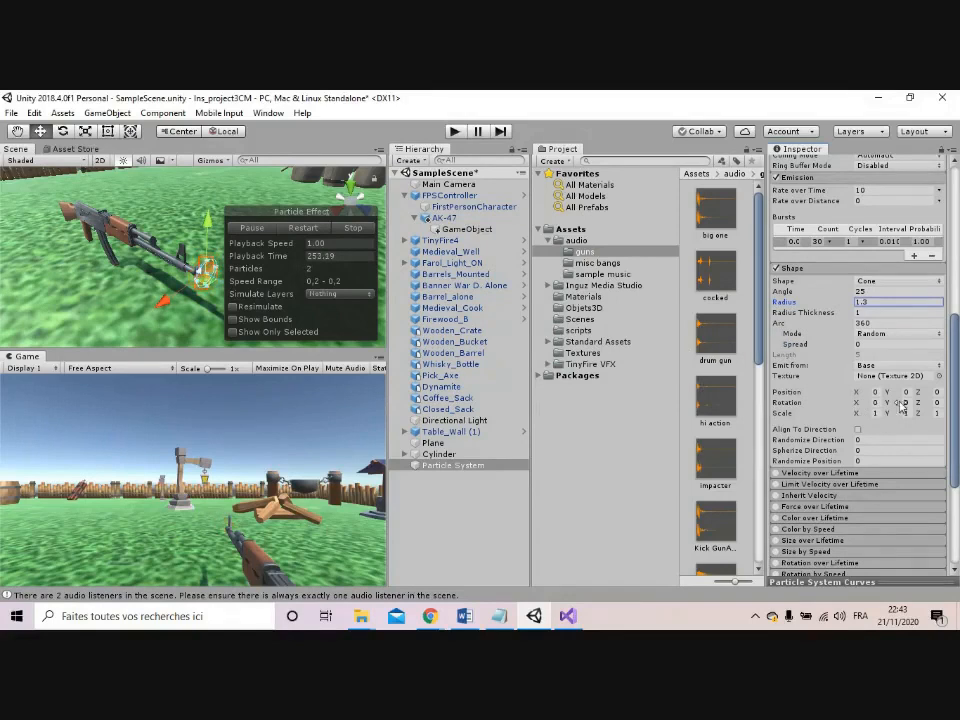
{"action": "left_click", "coordinate": [936, 393]}
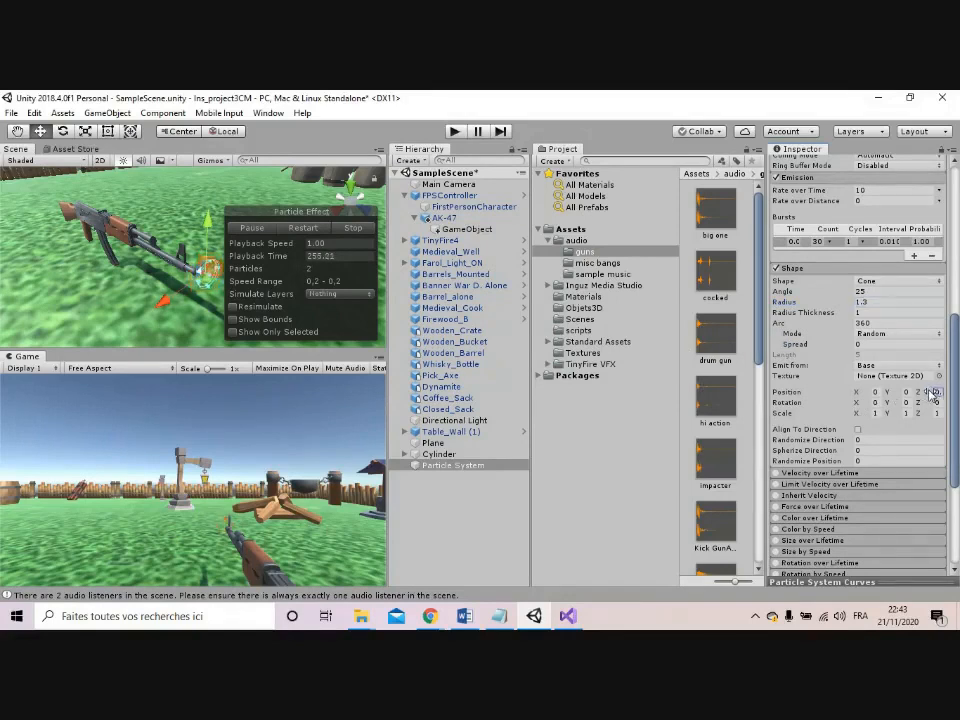
{"action": "left_click_drag", "start_coordinate": [932, 395], "coordinate": [925, 396]}
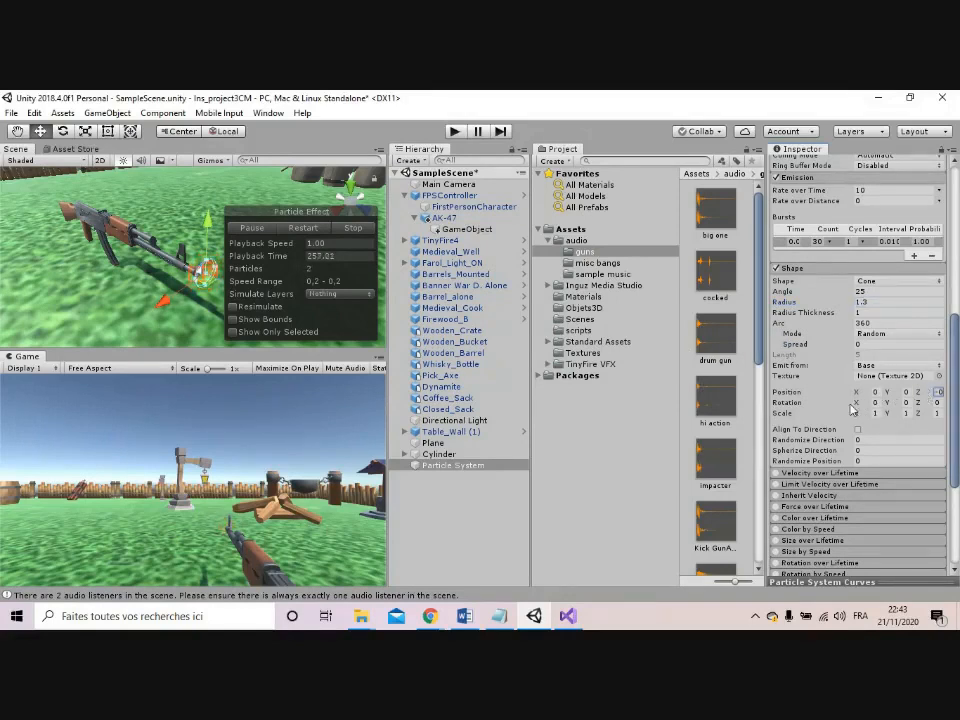
Turn off Play On Awake for the particle system
{"action": "scroll", "coordinate": [852, 409], "scroll_direction": "down", "scroll_amount": 2}
{"action": "scroll", "coordinate": [840, 420], "scroll_direction": "up", "scroll_amount": 4}
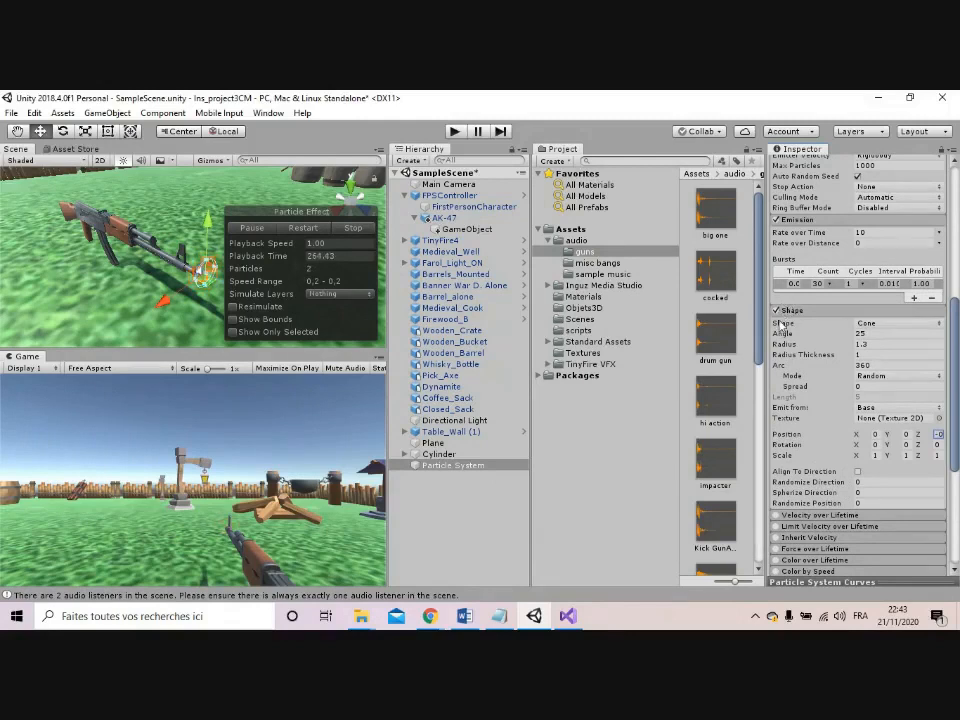
{"action": "scroll", "coordinate": [820, 322], "scroll_direction": "up", "scroll_amount": 8}
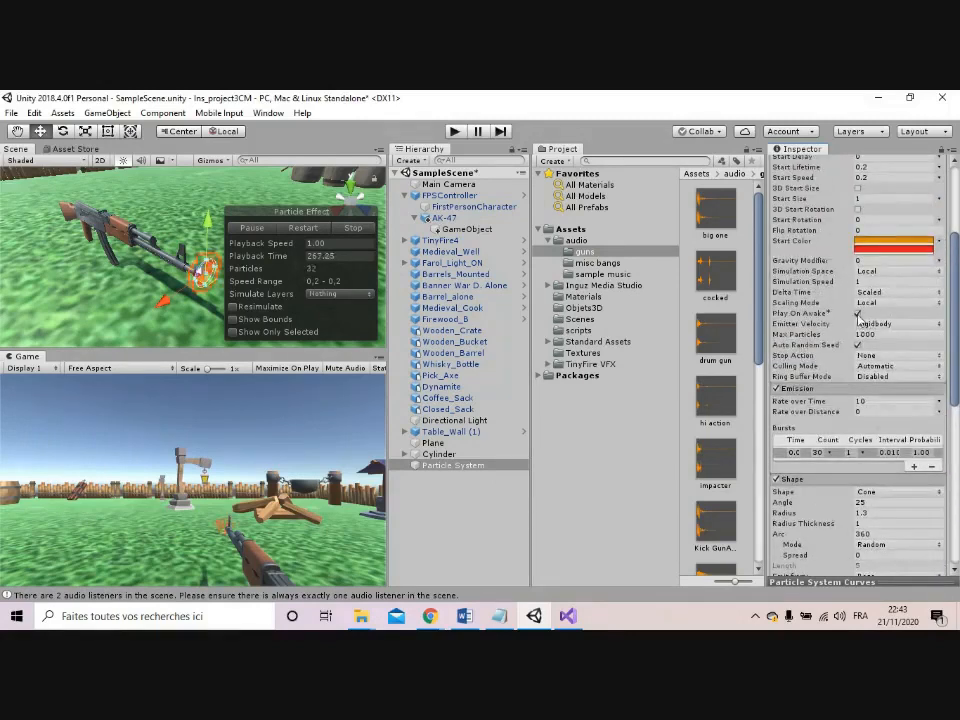
{"action": "left_click", "coordinate": [857, 314]}
Switch to Visual Studio and declare a public ParticleSystem variable named flash below the audio field in instbullet.cs
{"action": "left_click", "coordinate": [567, 616]}
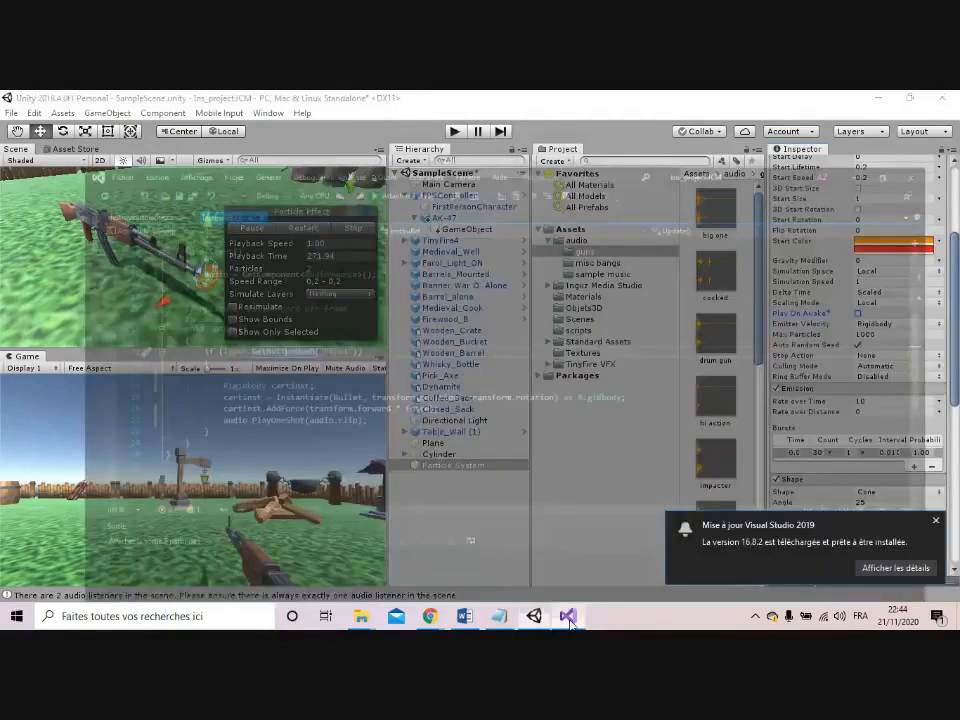
{"action": "scroll", "coordinate": [360, 401], "scroll_direction": "down", "scroll_amount": 2}
{"action": "left_click", "coordinate": [157, 378]}
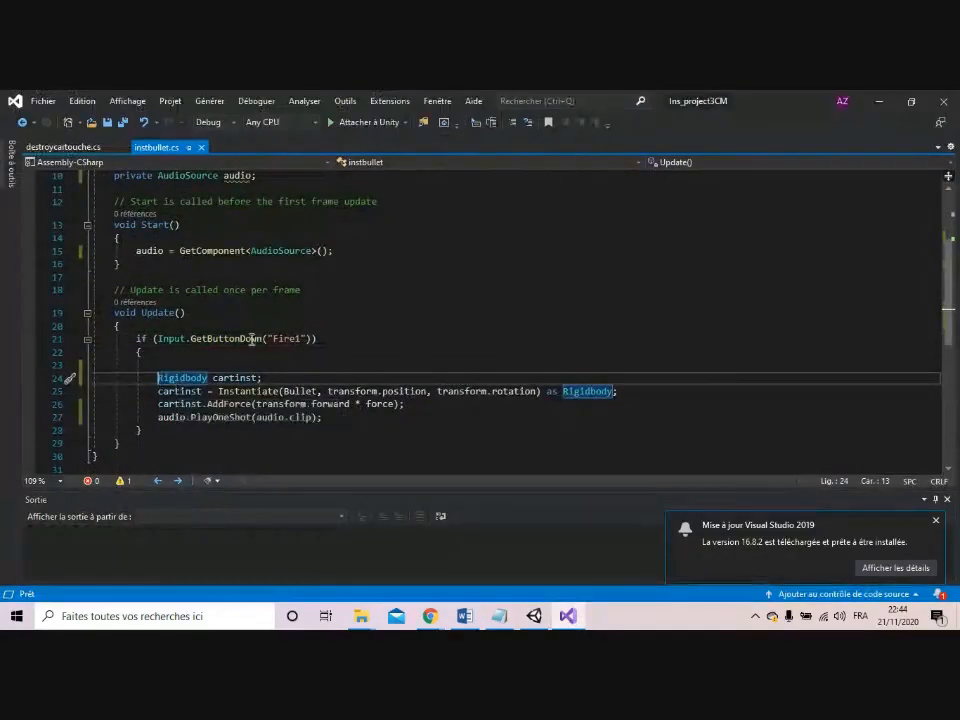
{"action": "scroll", "coordinate": [228, 318], "scroll_direction": "up", "scroll_amount": 2}
{"action": "left_click", "coordinate": [268, 256]}
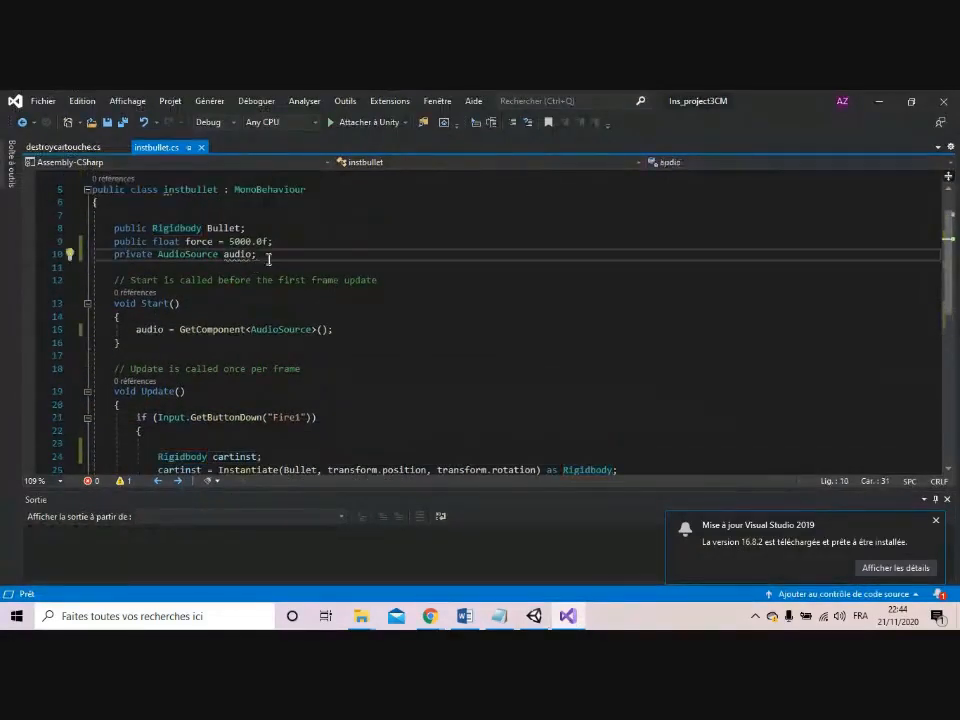
{"action": "key", "text": "Return"}
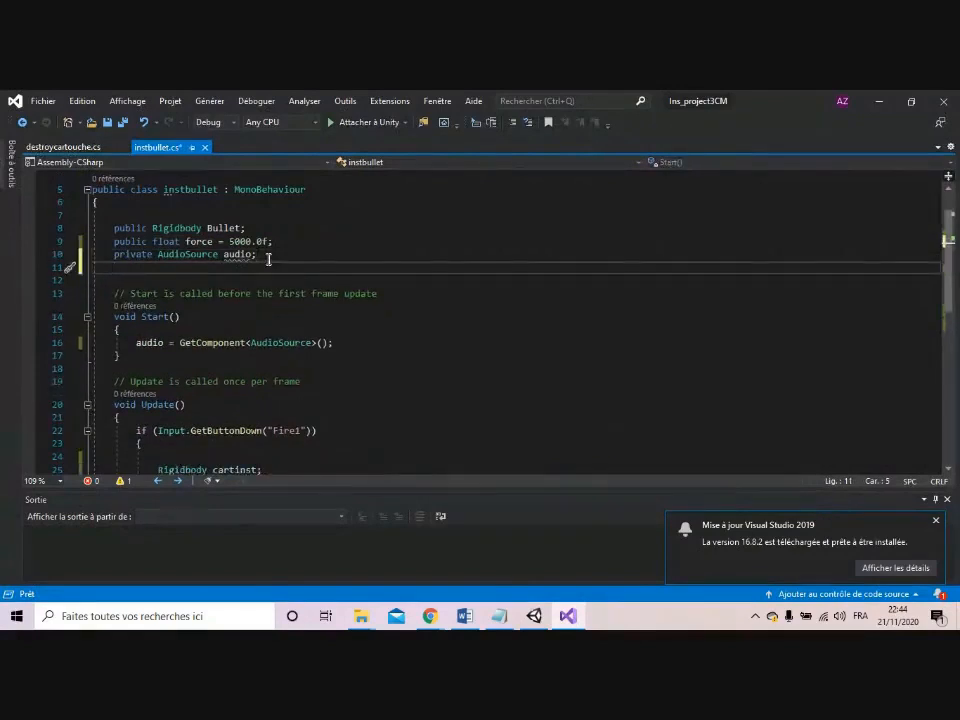
{"action": "type", "text": "public Par"}
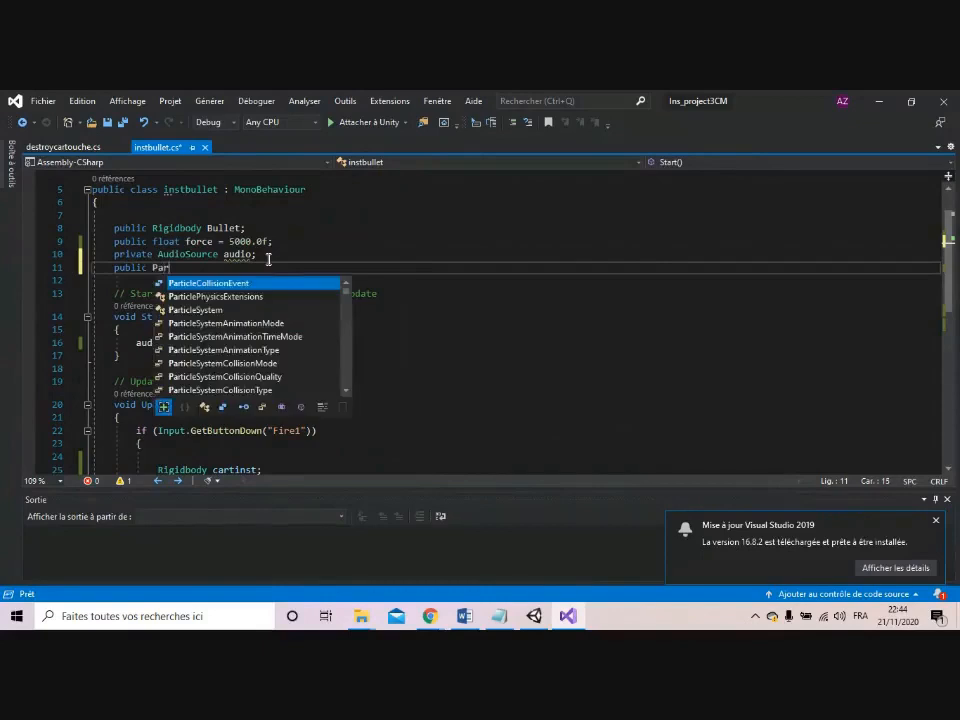
{"action": "key", "text": "Down"}
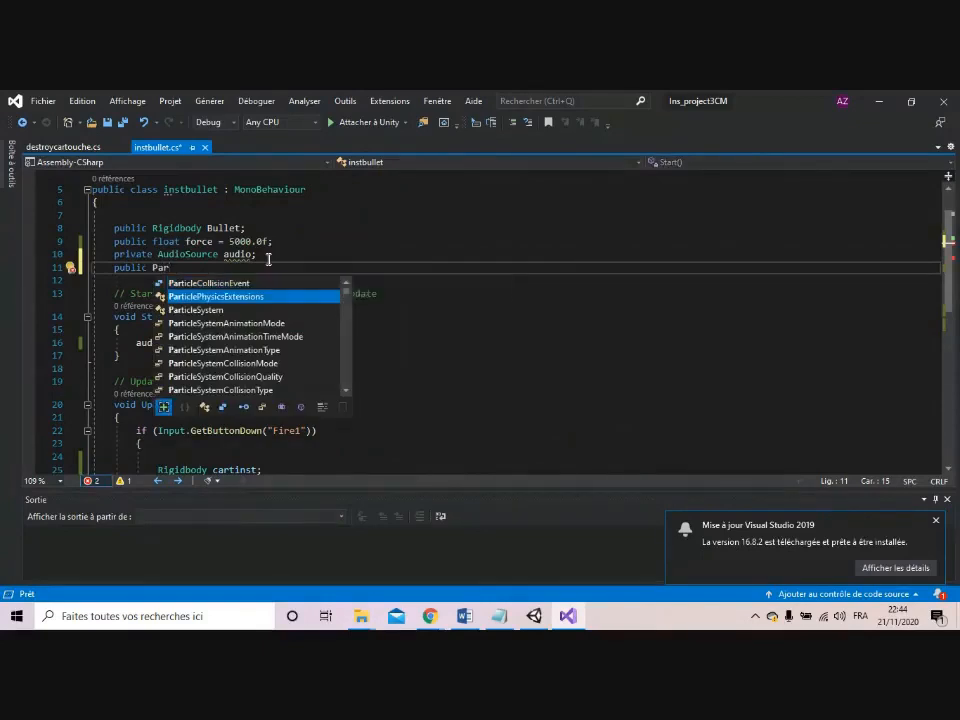
{"action": "key", "text": "Down"}
{"action": "key", "text": "Tab"}
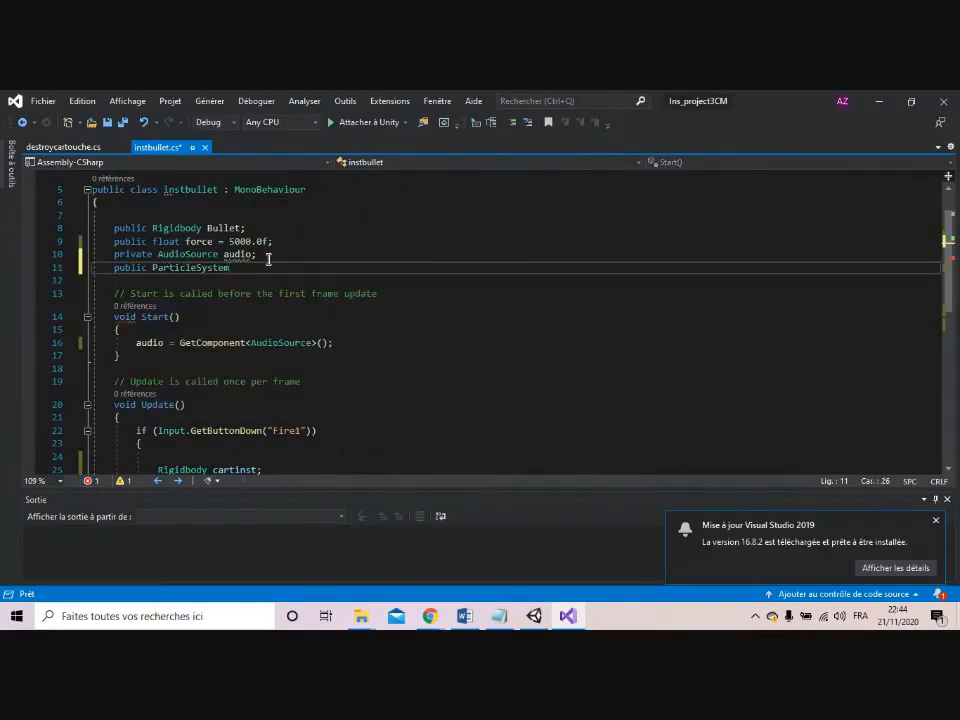
{"action": "type", "text": "fla"}
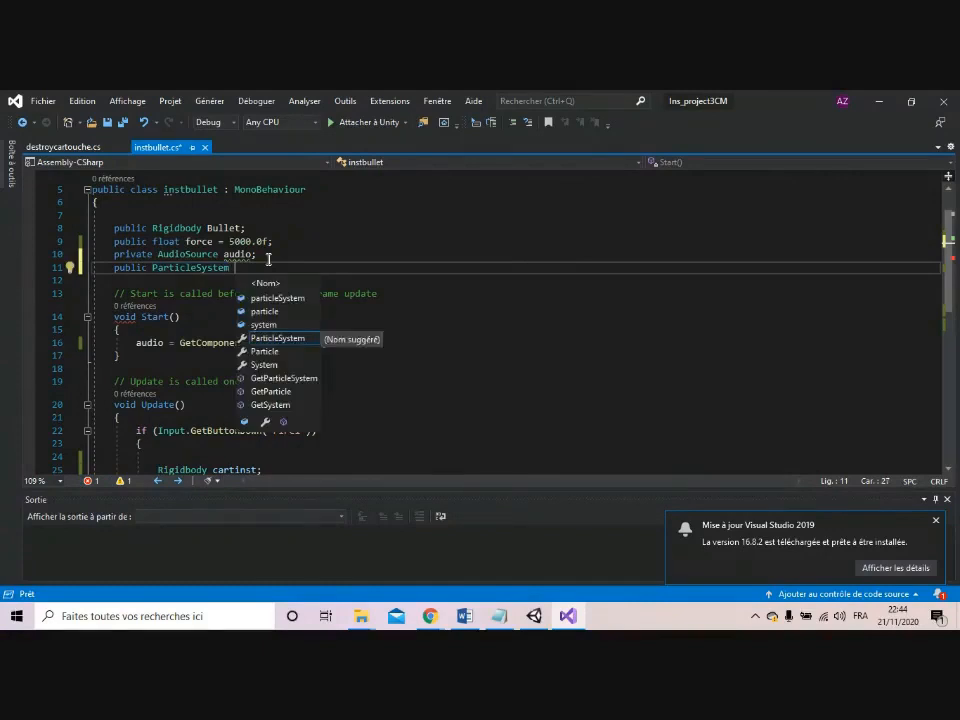
{"action": "type", "text": "sh;"}
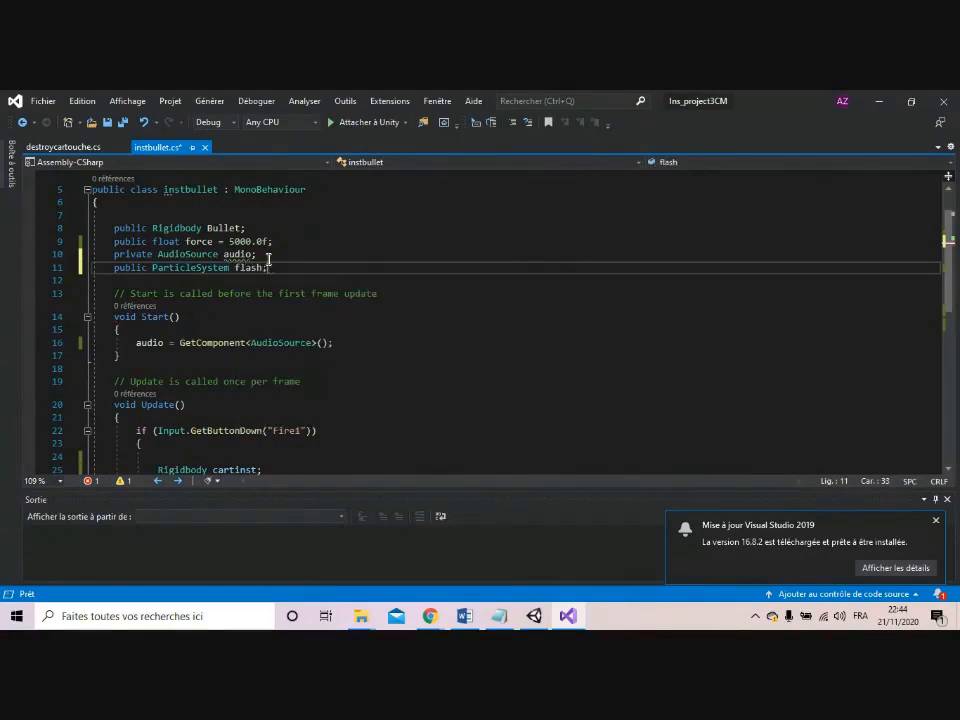
Add flash.Play(); after the audio.PlayOneShot line in the Fire1 block of Update and save the script
{"action": "scroll", "coordinate": [276, 430], "scroll_direction": "down", "scroll_amount": 1}
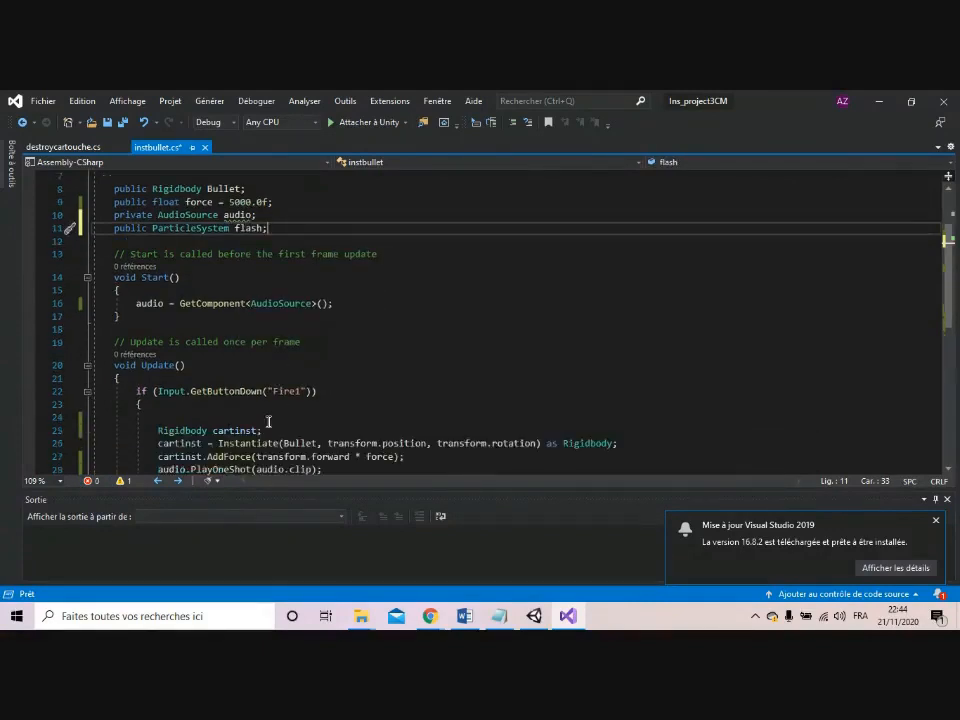
{"action": "scroll", "coordinate": [261, 417], "scroll_direction": "down", "scroll_amount": 2}
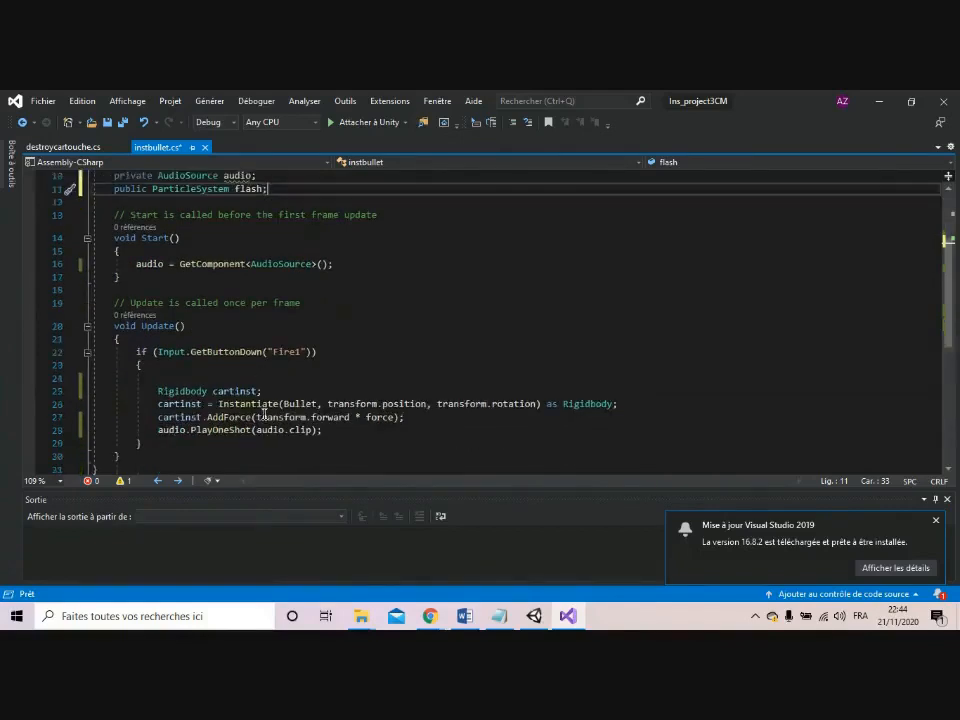
{"action": "left_click", "coordinate": [326, 391]}
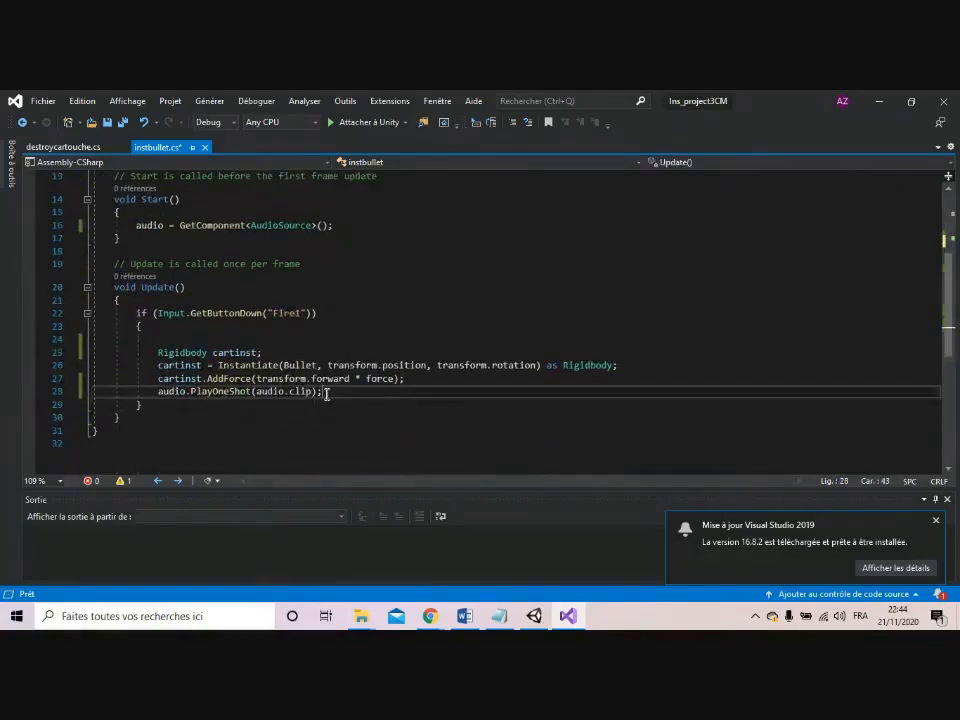
{"action": "key", "text": "Return"}
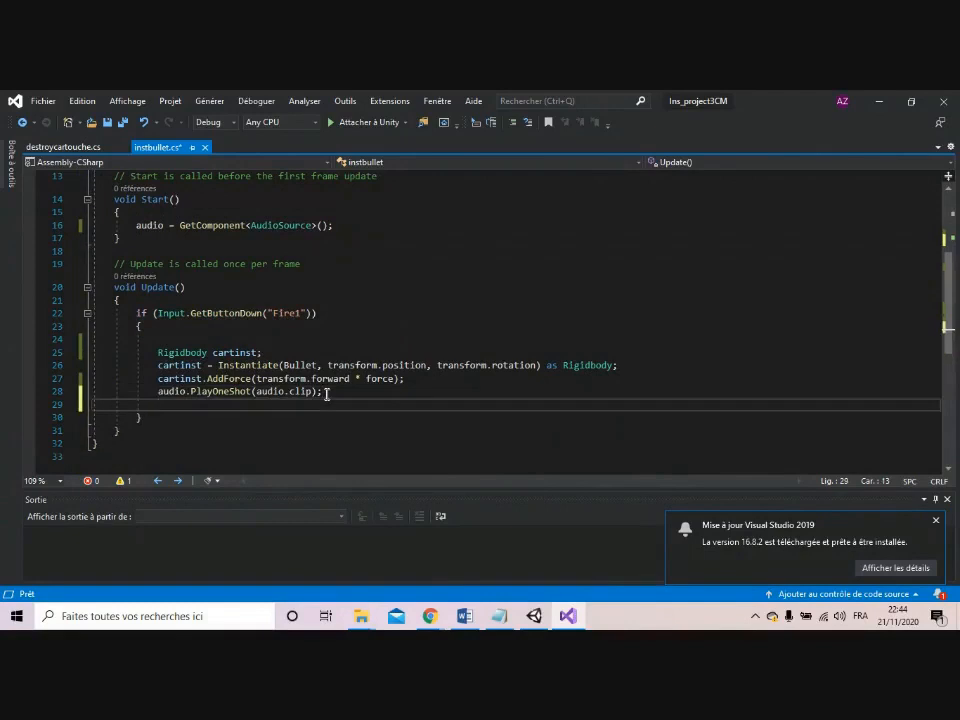
{"action": "type", "text": "flash"}
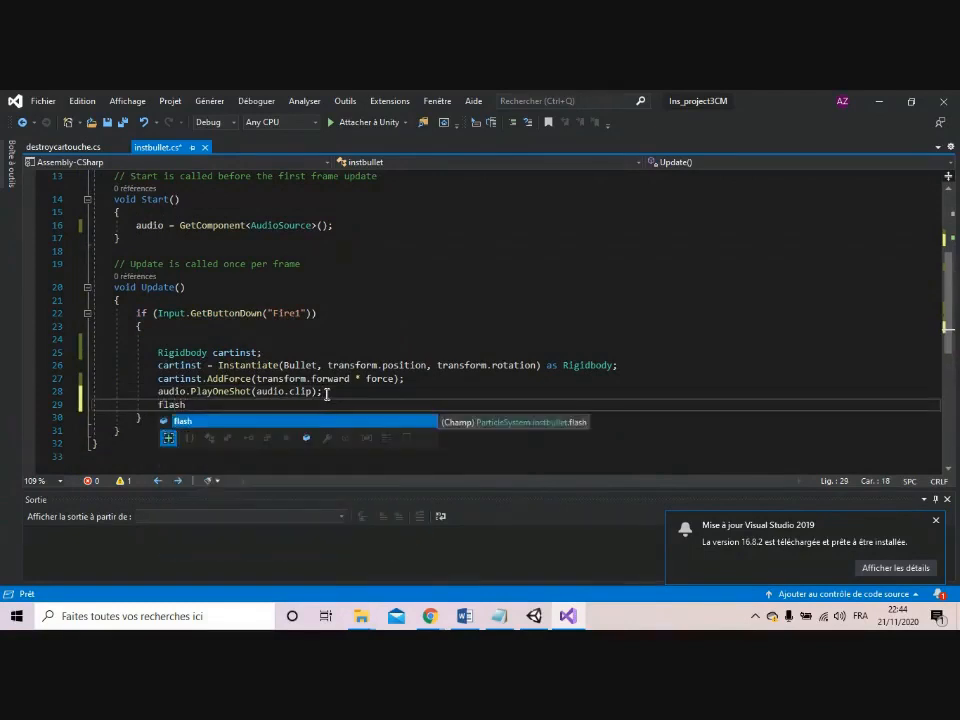
{"action": "type", "text": ".Play"}
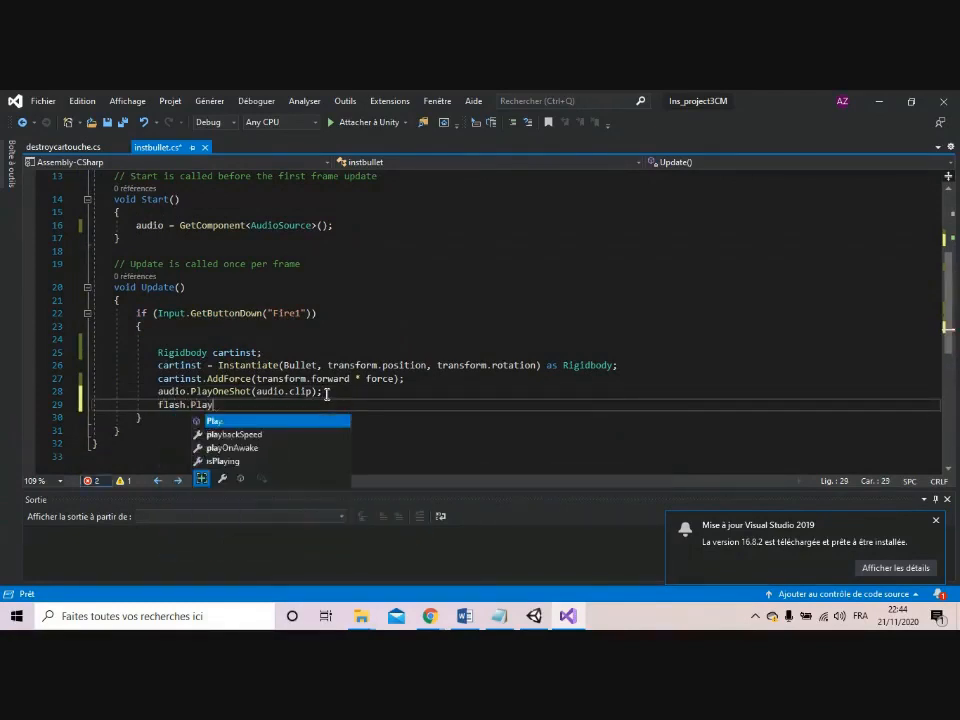
{"action": "type", "text": "();"}
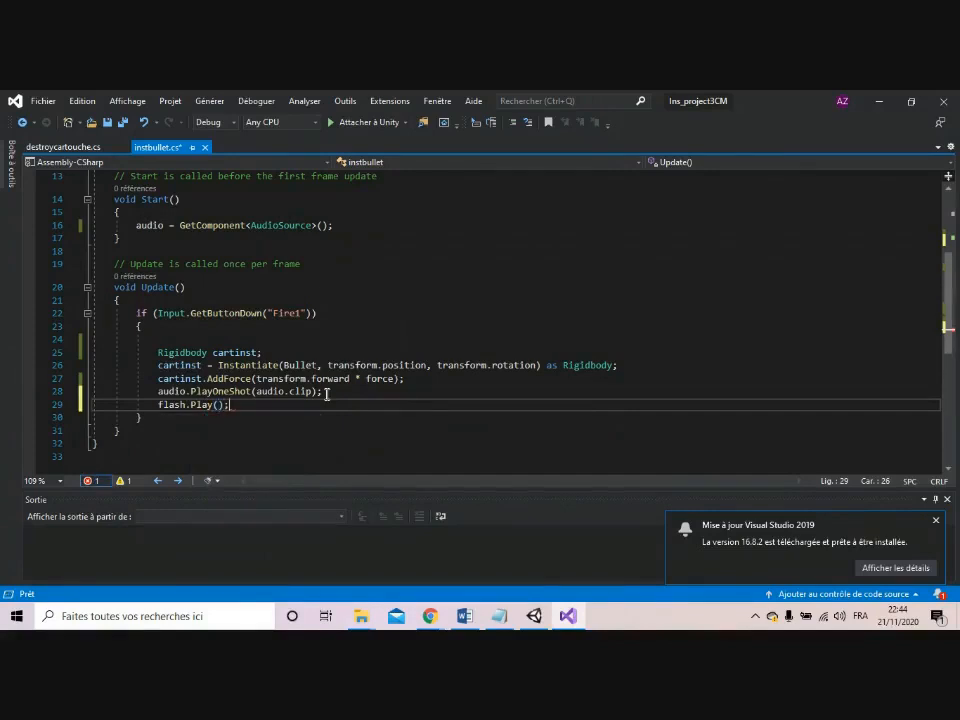
{"action": "key", "text": "ctrl+s"}
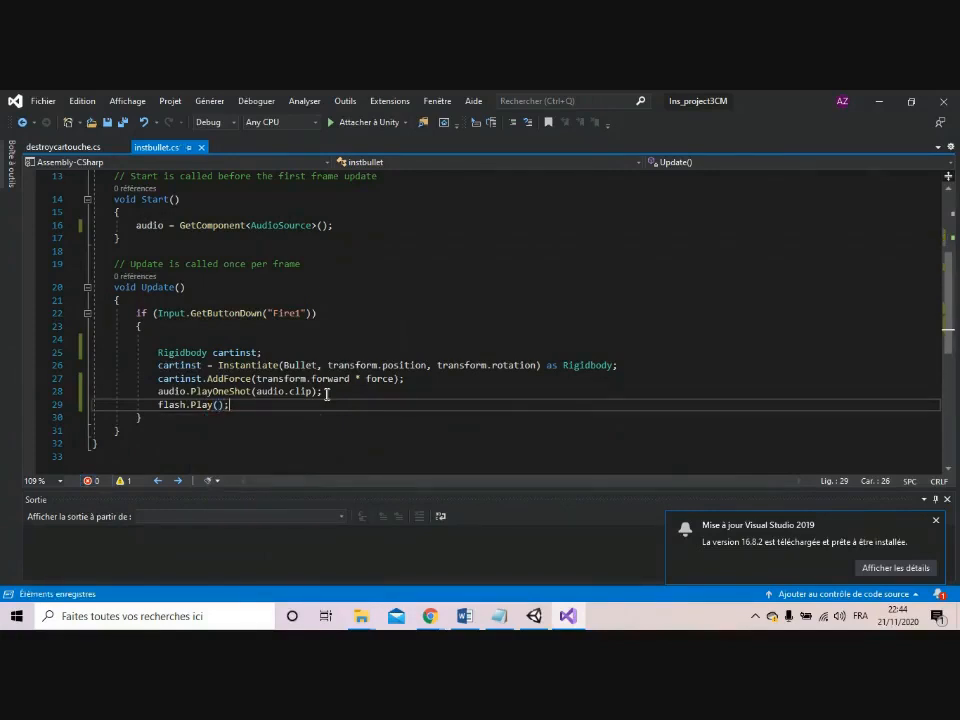
Switch to Unity and assign the Particle System to the Flash field of the Instbullet script on the AK-47's child GameObject
{"action": "left_click", "coordinate": [880, 102]}
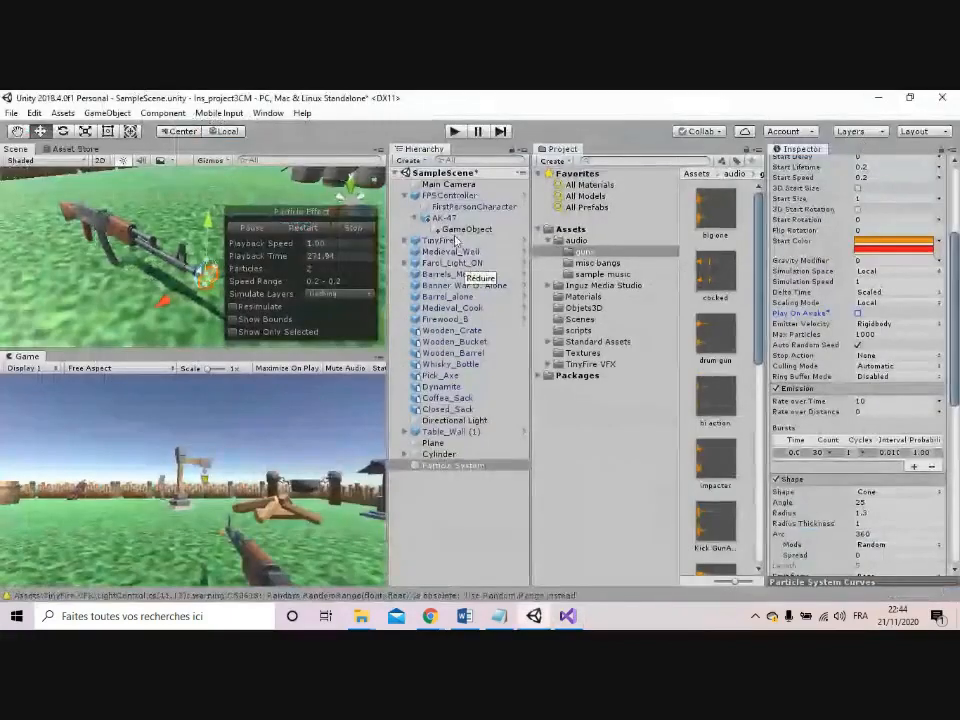
{"action": "left_click", "coordinate": [462, 229]}
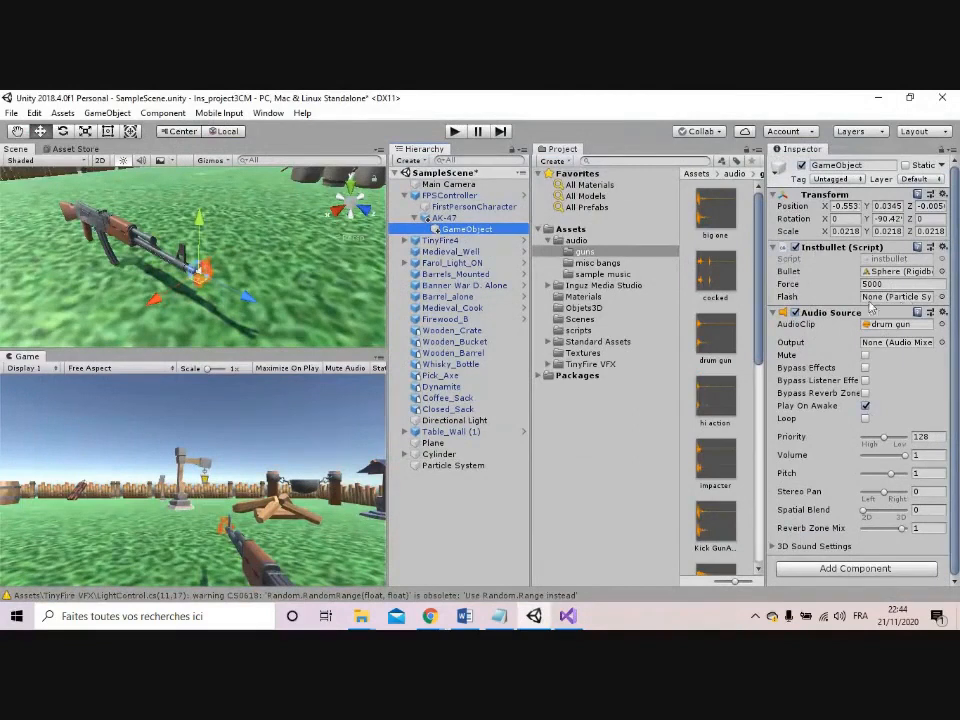
{"action": "left_click_drag", "start_coordinate": [453, 467], "coordinate": [892, 299]}
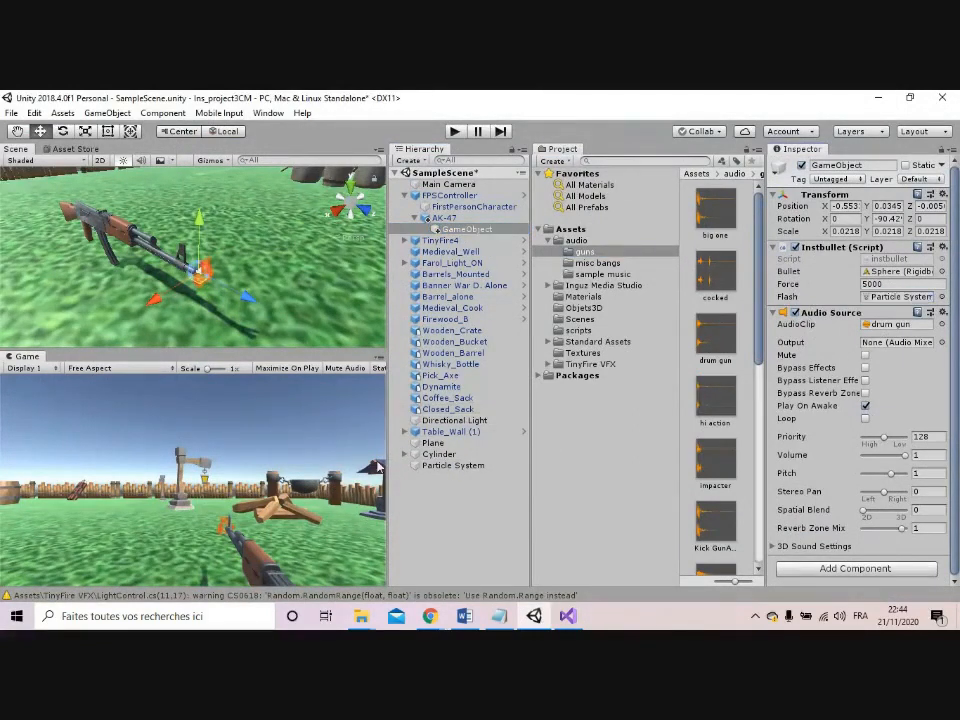
Make the Particle System a child of the GameObject under the AK-47
{"action": "left_click_drag", "start_coordinate": [453, 466], "coordinate": [476, 238]}
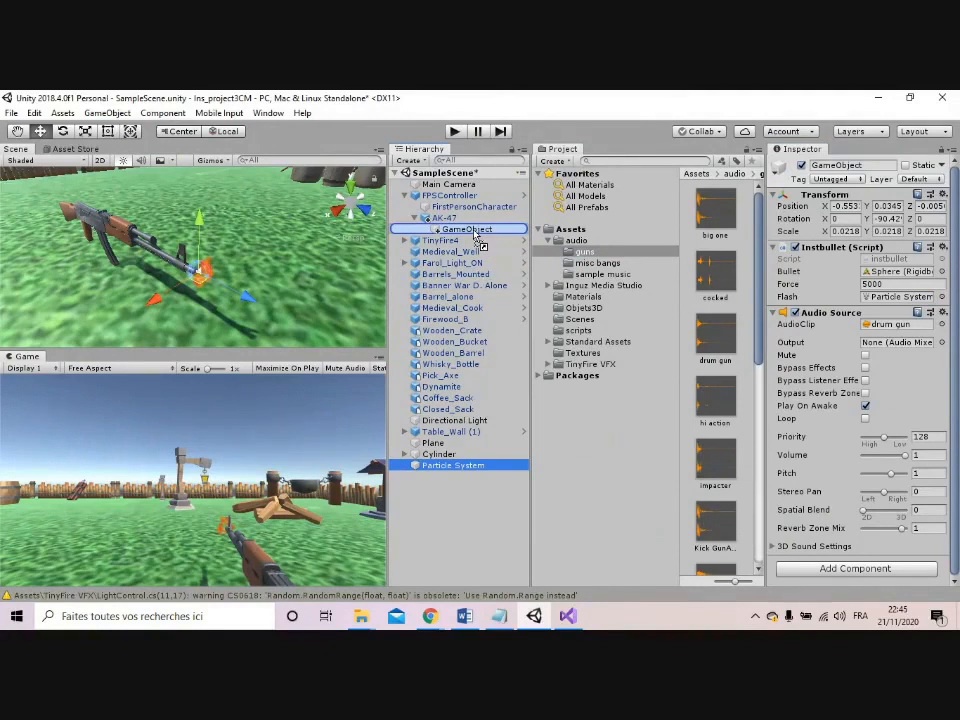
{"action": "left_click_drag", "start_coordinate": [476, 238], "coordinate": [476, 238]}
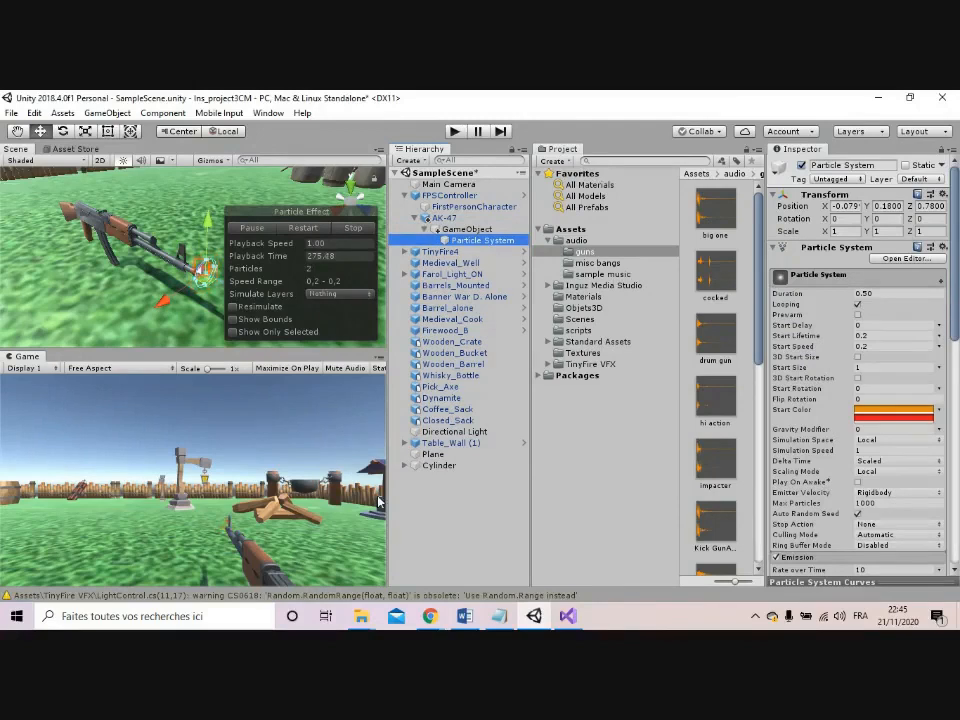
{"action": "left_click", "coordinate": [583, 478]}
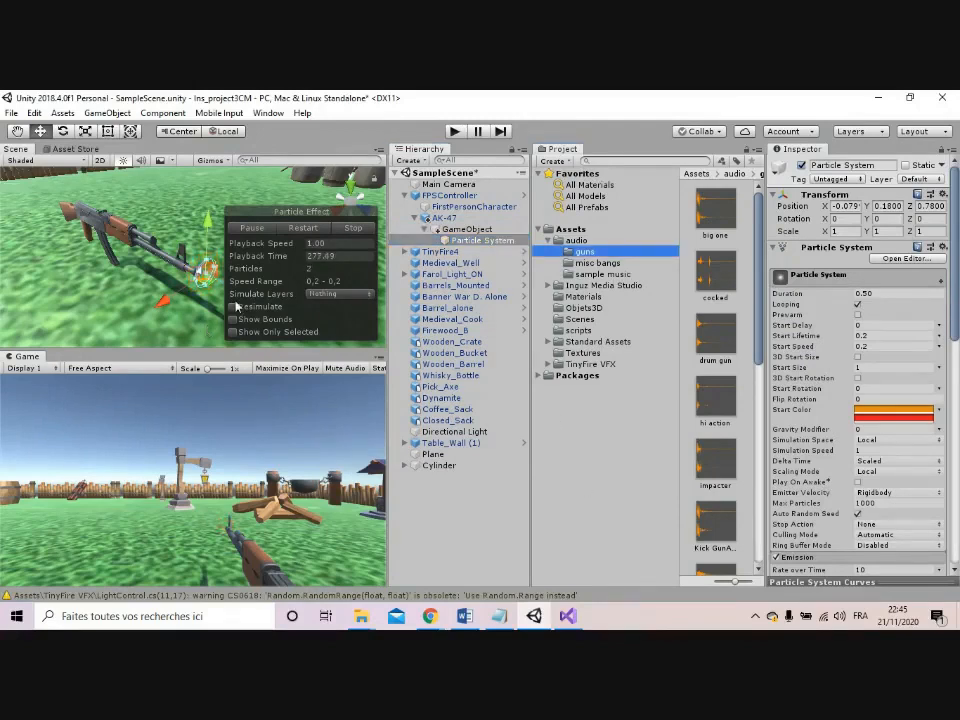
Play the scene and fire the AK-47 a few times to test the muzzle flash
{"action": "left_click", "coordinate": [452, 133]}
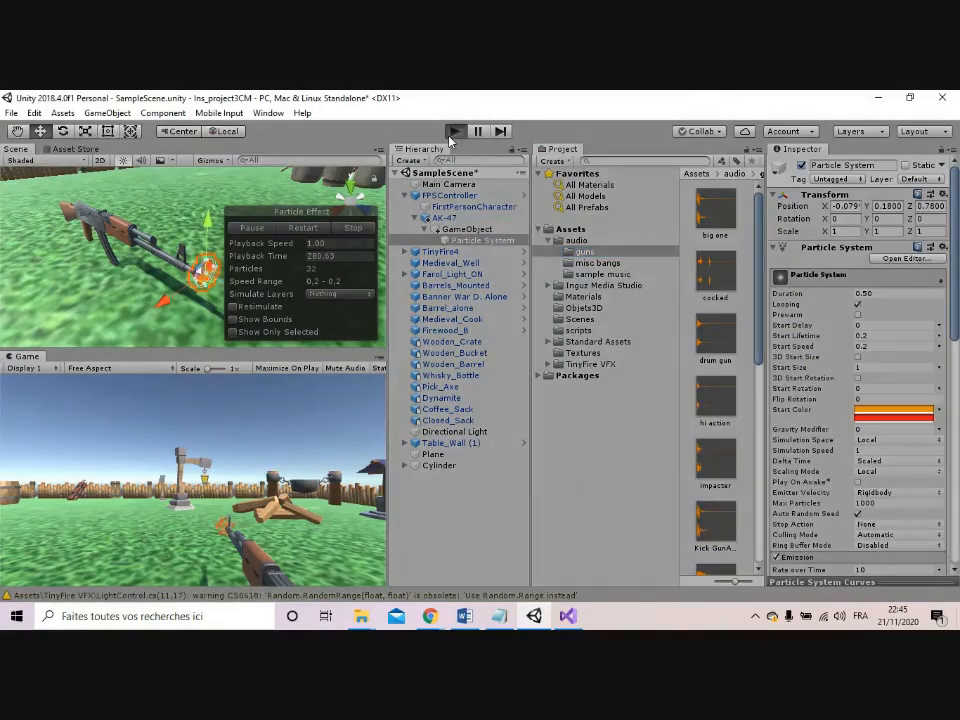
{"action": "left_click", "coordinate": [193, 468]}
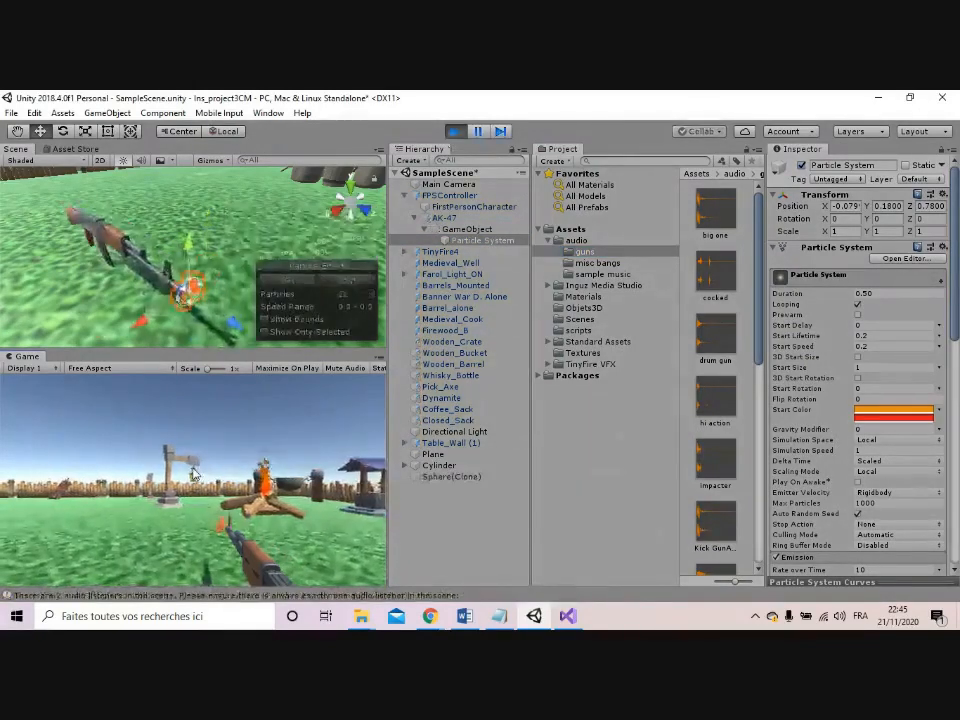
{"action": "left_click", "coordinate": [193, 468]}
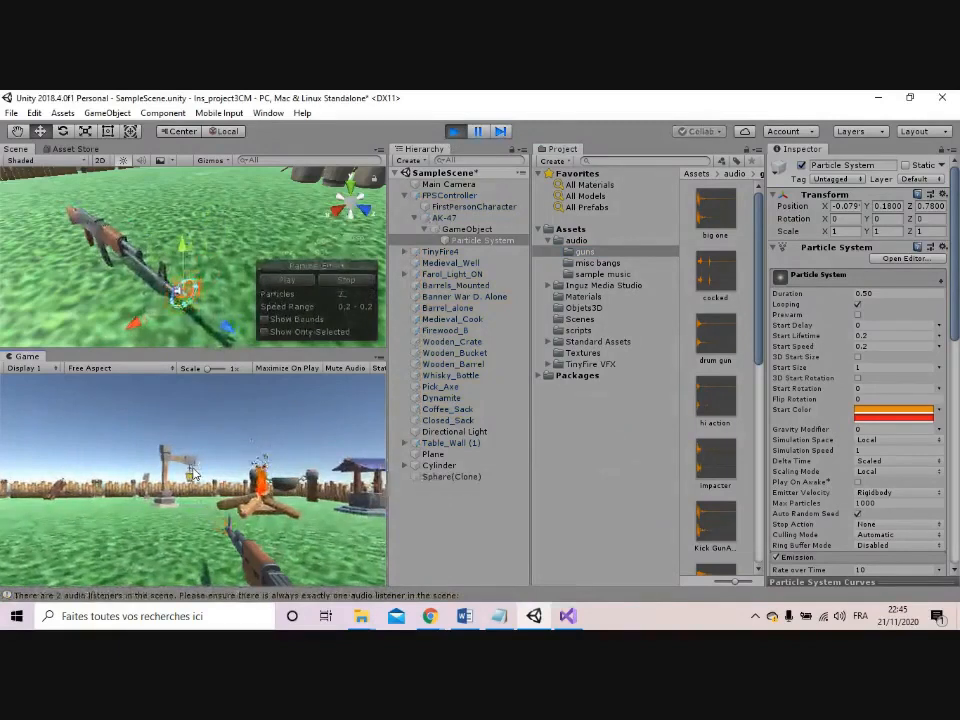
{"action": "left_click", "coordinate": [193, 472]}
{"action": "left_click", "coordinate": [193, 472]}
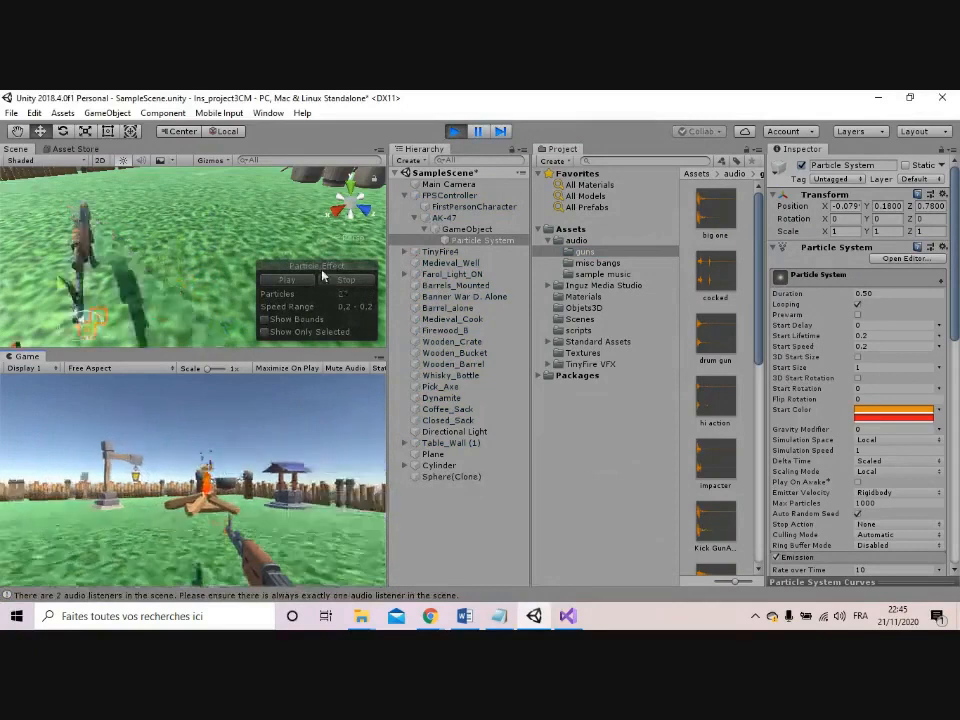
Exit play mode, turn off Looping for the particle system, and replay the scene with several test shots
{"action": "left_click", "coordinate": [454, 132]}
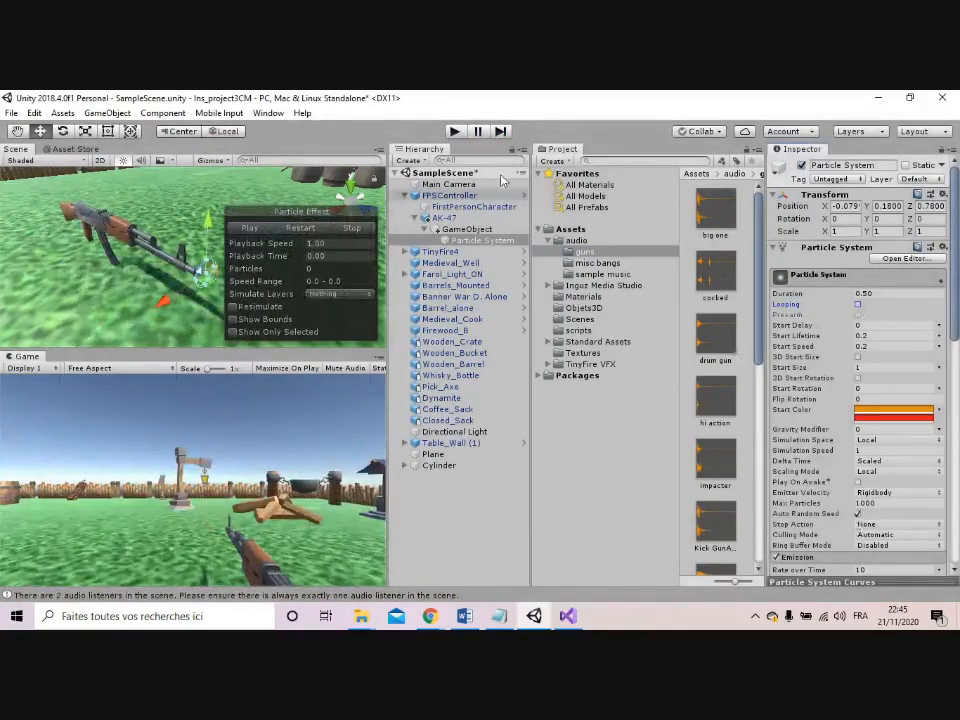
{"action": "left_click", "coordinate": [455, 132]}
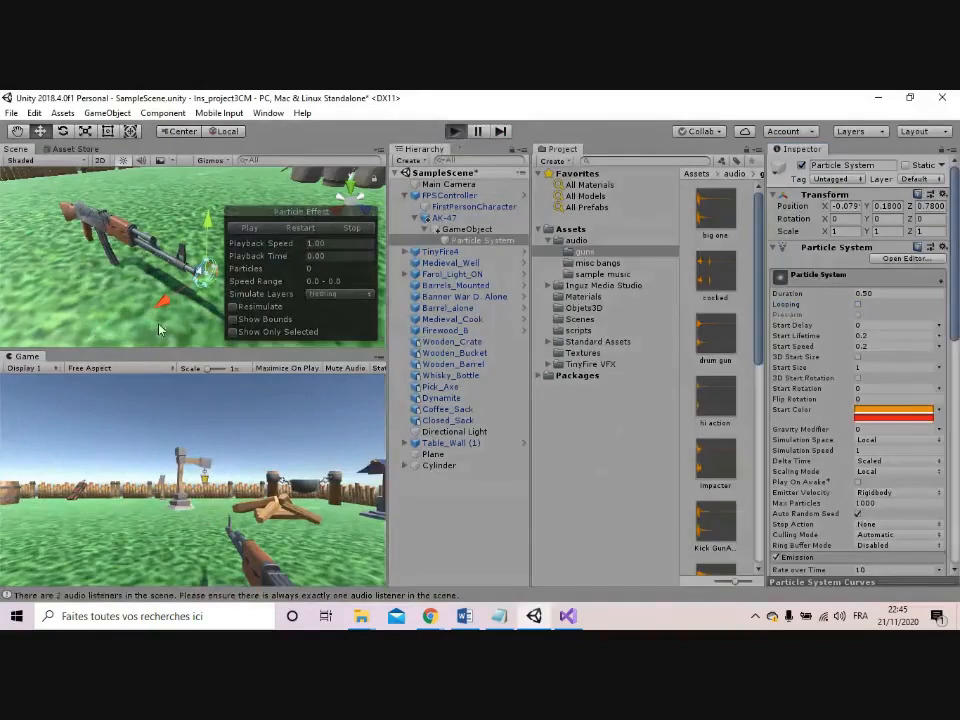
{"action": "left_click", "coordinate": [196, 474]}
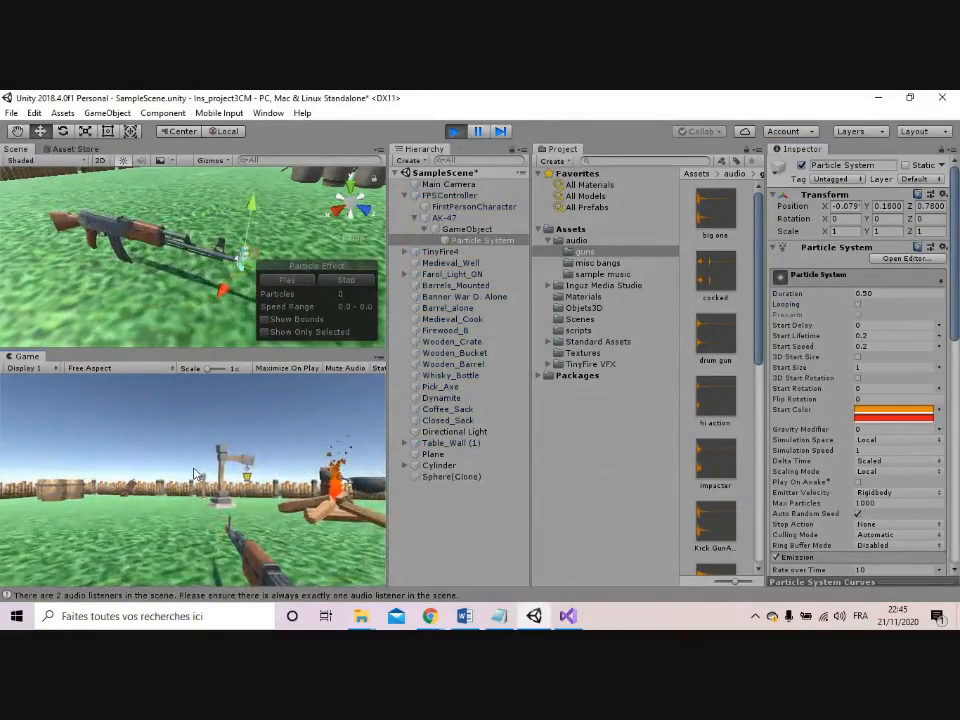
{"action": "left_click", "coordinate": [196, 474]}
{"action": "left_click", "coordinate": [196, 474]}
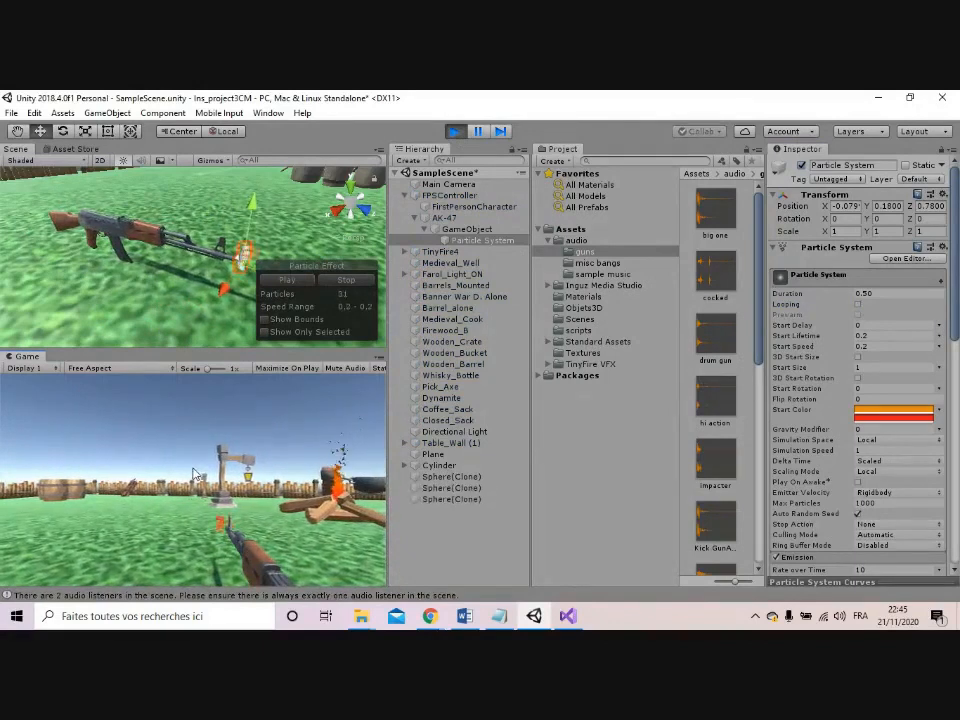
{"action": "left_click", "coordinate": [196, 474]}
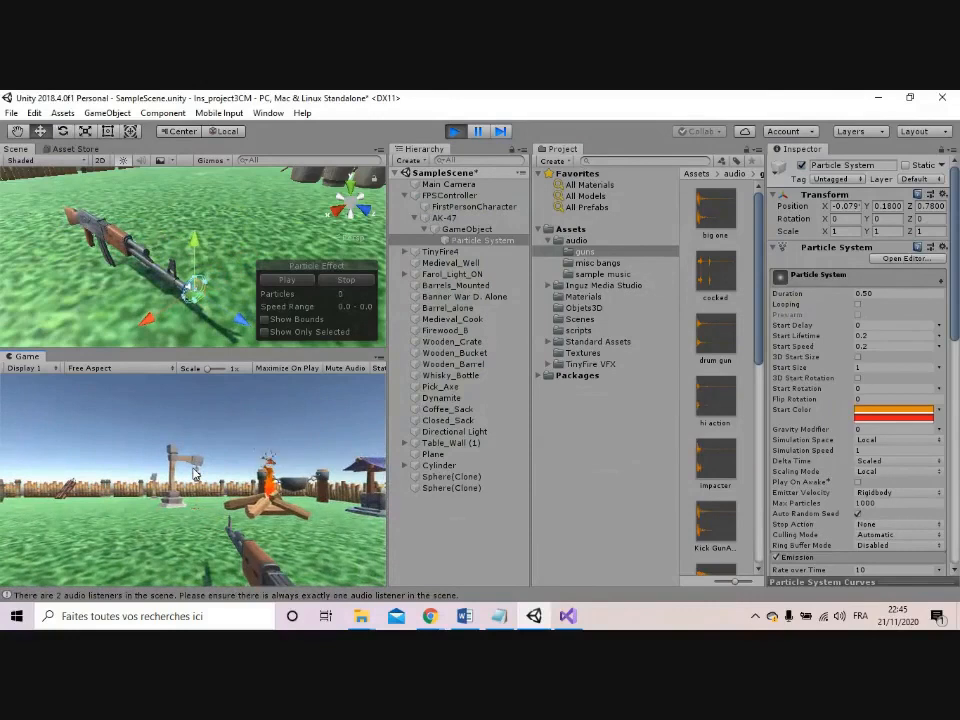
Lower the system volume to 54
{"action": "key", "text": "XF86AudioLowerVolume"}
{"action": "key", "text": "XF86AudioLowerVolume"}
{"action": "key", "text": "XF86AudioLowerVolume"}
{"action": "key", "text": "XF86AudioLowerVolume"}
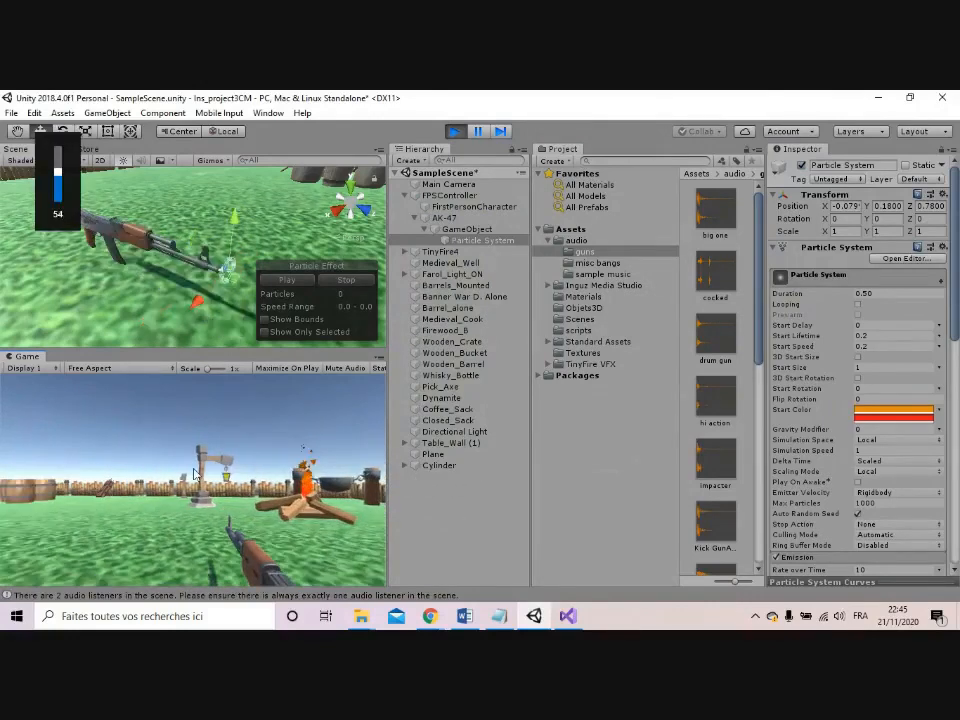
Fire repeated shots near the campfire to check that the muzzle flash plays with each shot
{"action": "left_click", "coordinate": [196, 474]}
{"action": "left_click", "coordinate": [196, 474]}
{"action": "left_click", "coordinate": [196, 474]}
{"action": "left_click", "coordinate": [196, 474]}
{"action": "left_click", "coordinate": [196, 474]}
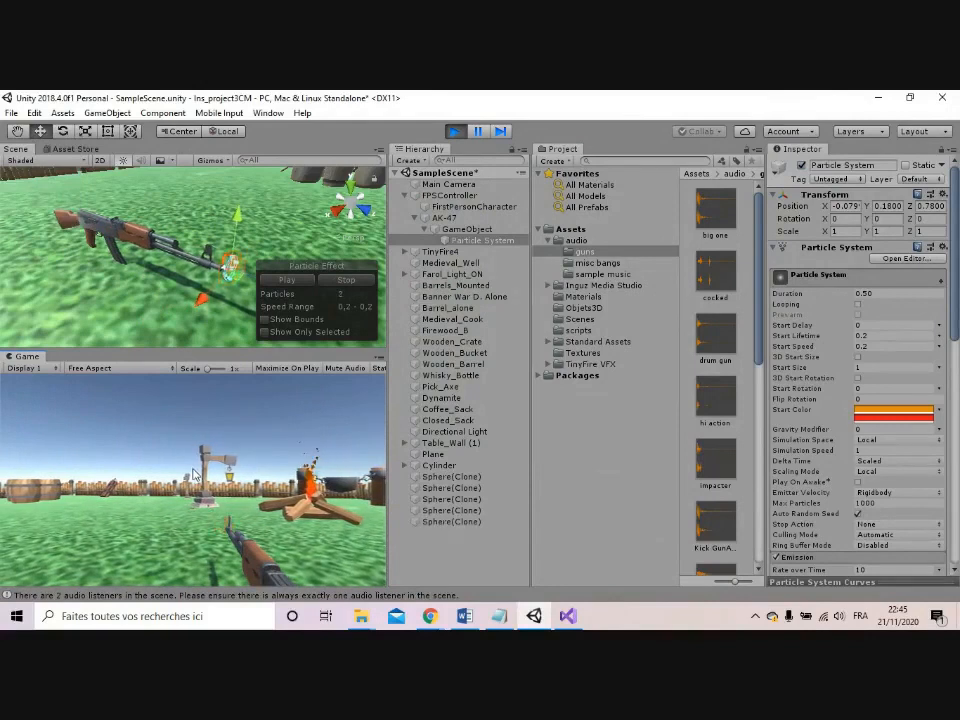
{"action": "left_click", "coordinate": [196, 474]}
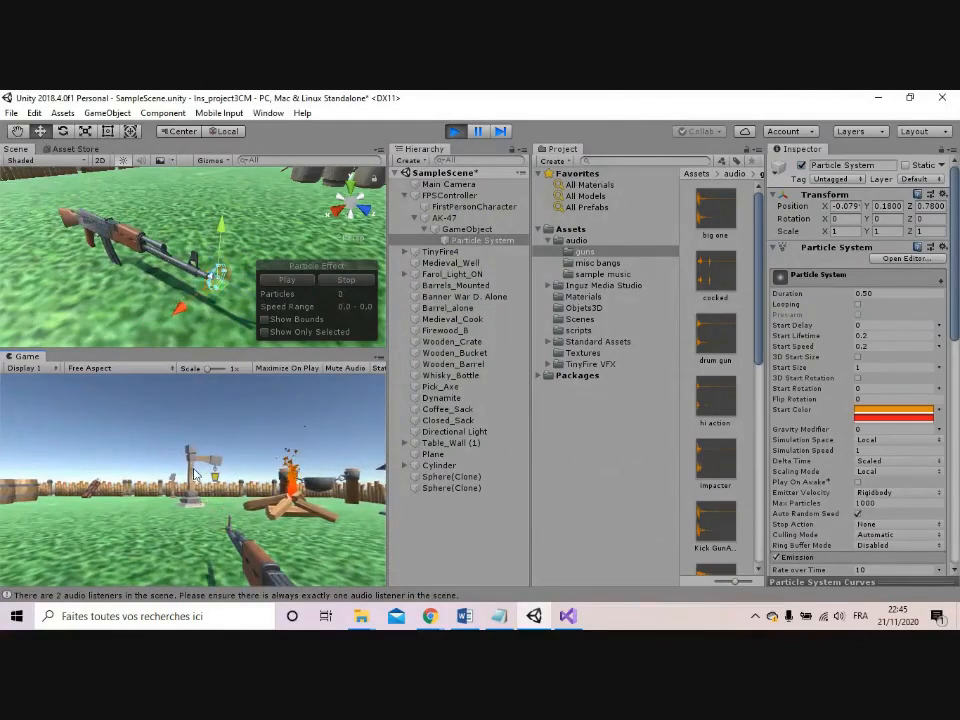
{"action": "left_click", "coordinate": [196, 474]}
{"action": "left_click", "coordinate": [196, 474]}
{"action": "left_click", "coordinate": [196, 474]}
{"action": "left_click", "coordinate": [196, 474]}
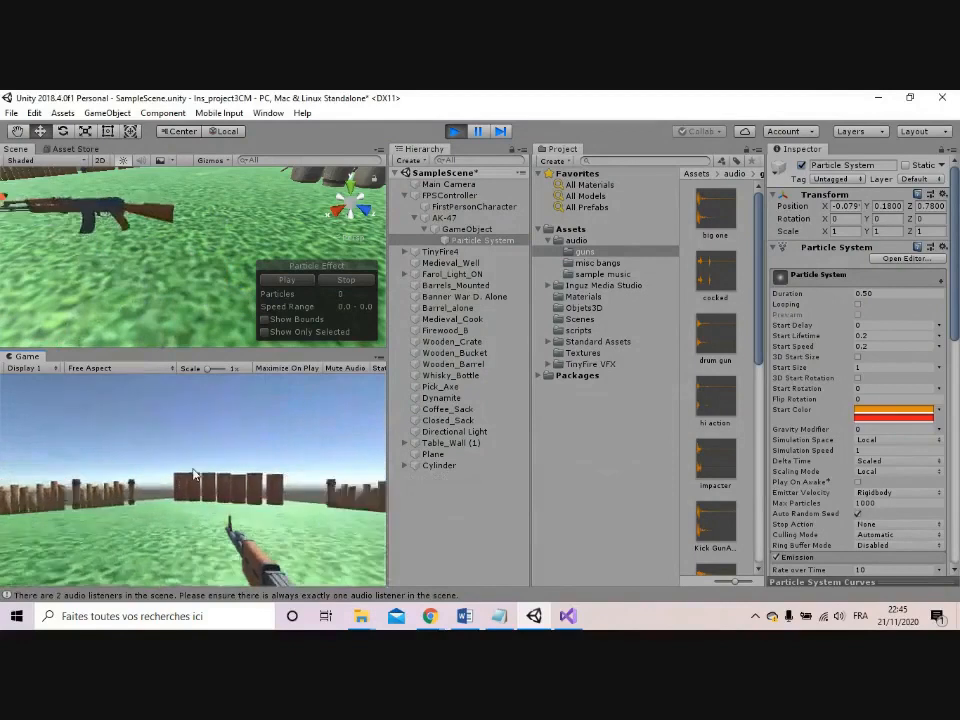
Shoot at the row of upright cylinders to check the flash and bullet impacts, and exit play mode
{"action": "left_click", "coordinate": [196, 474]}
{"action": "left_click", "coordinate": [196, 474]}
{"action": "left_click", "coordinate": [196, 474]}
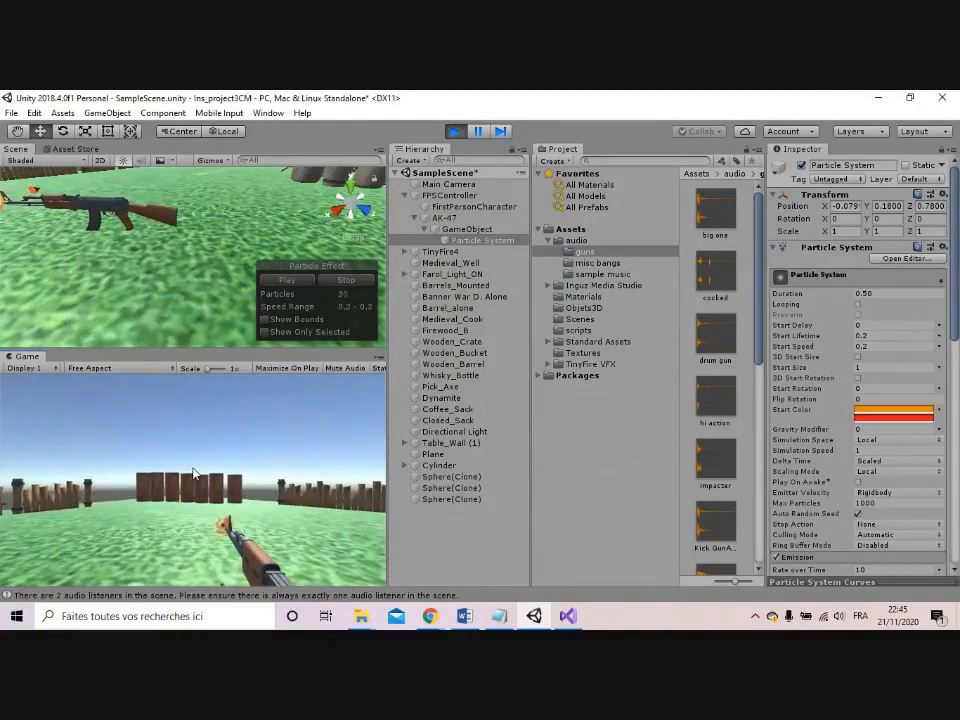
{"action": "left_click", "coordinate": [196, 474]}
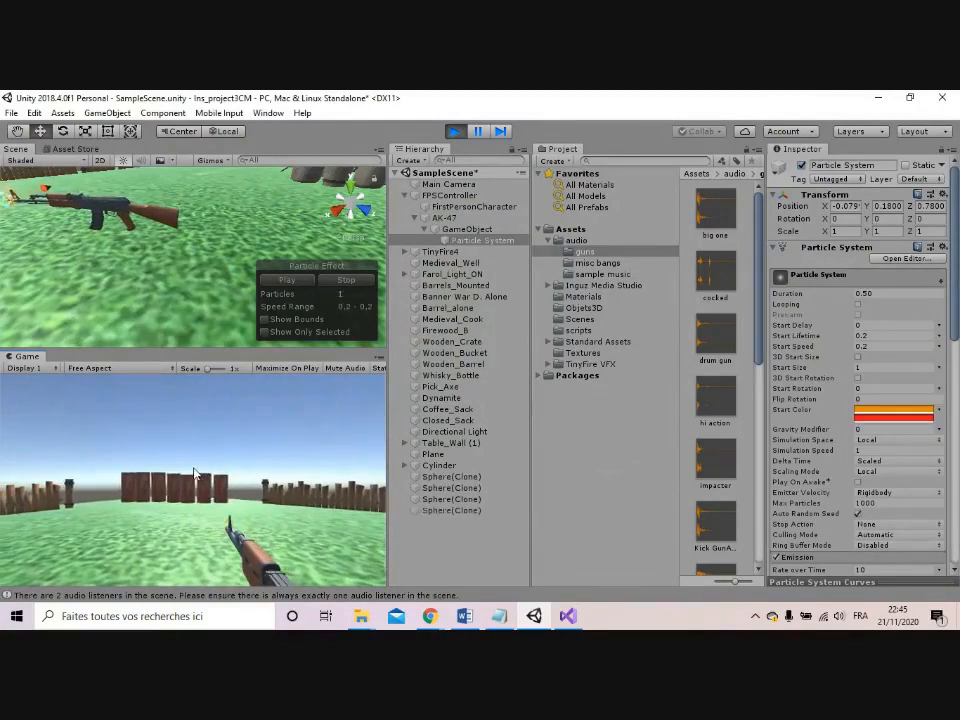
{"action": "left_click", "coordinate": [195, 474]}
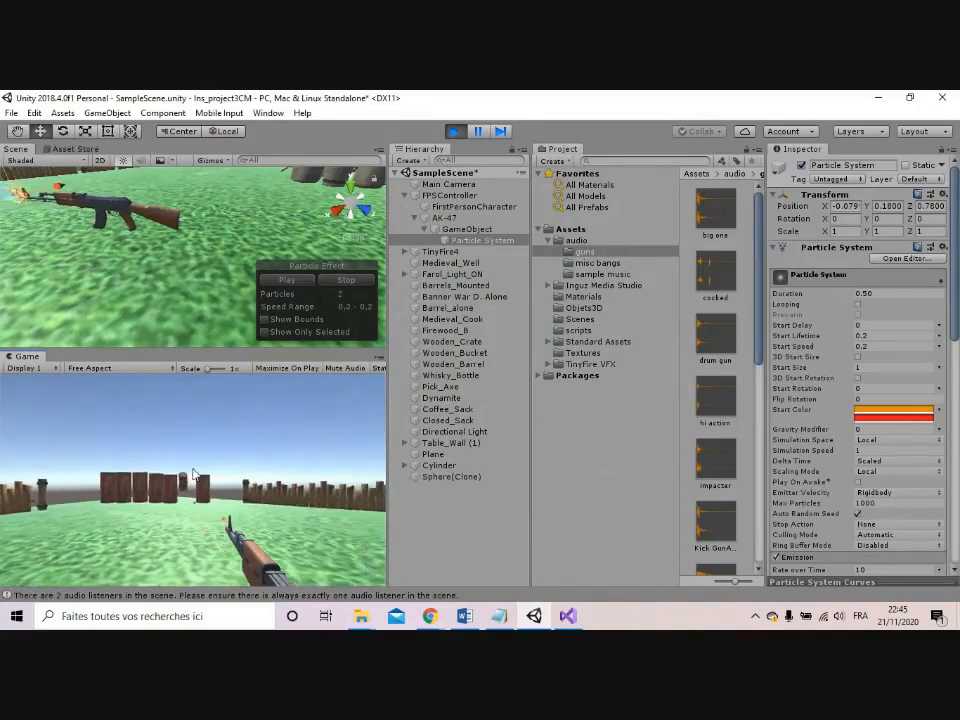
{"action": "left_click", "coordinate": [195, 474]}
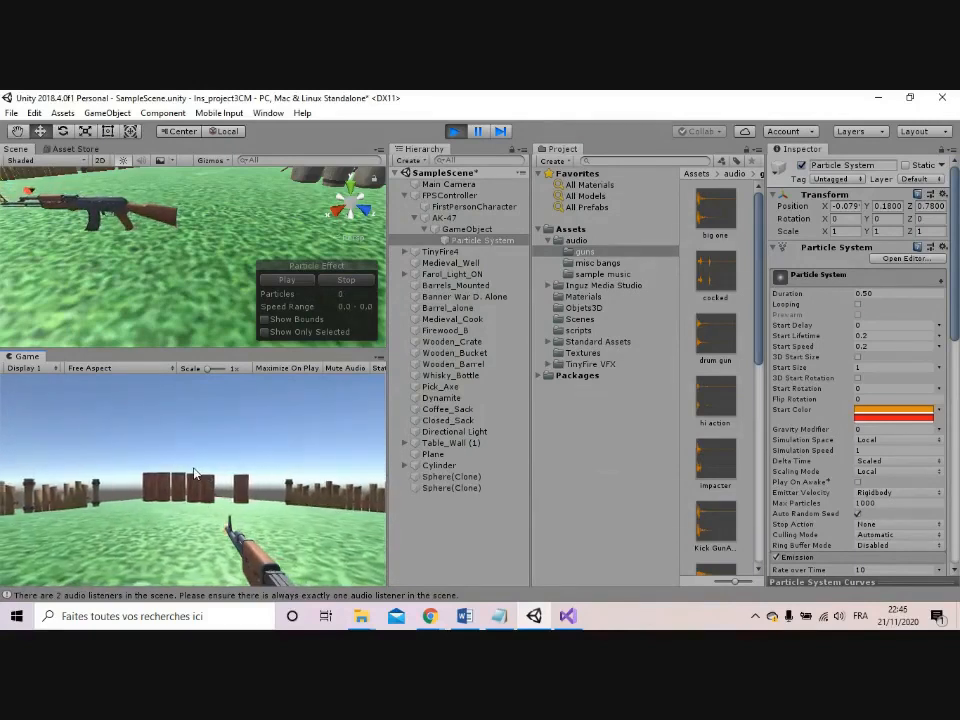
{"action": "left_click", "coordinate": [195, 474]}
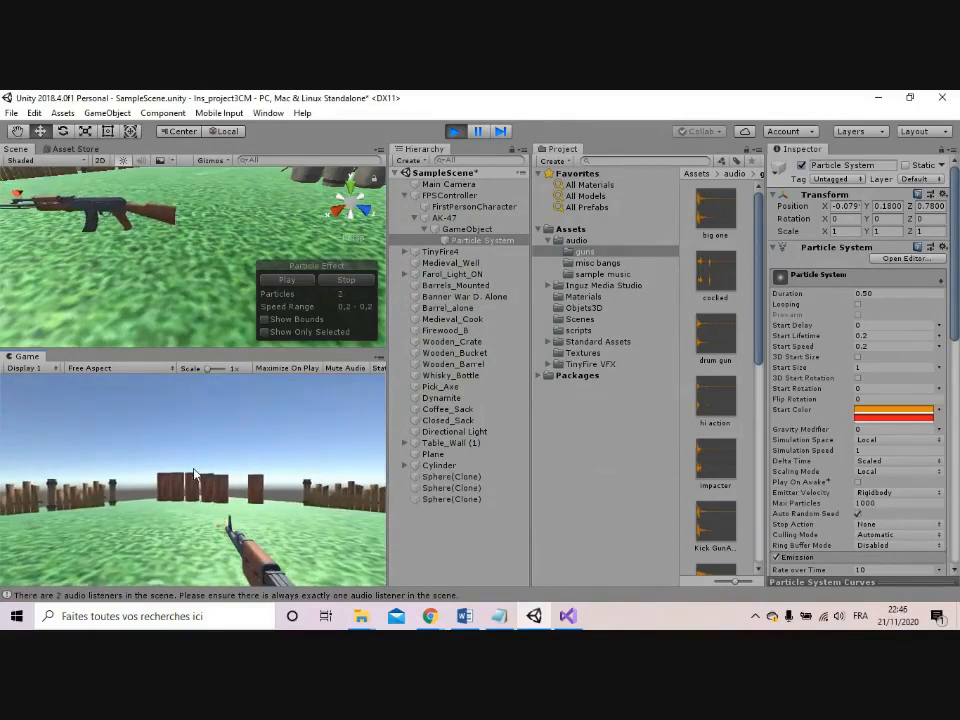
{"action": "left_click", "coordinate": [195, 474]}
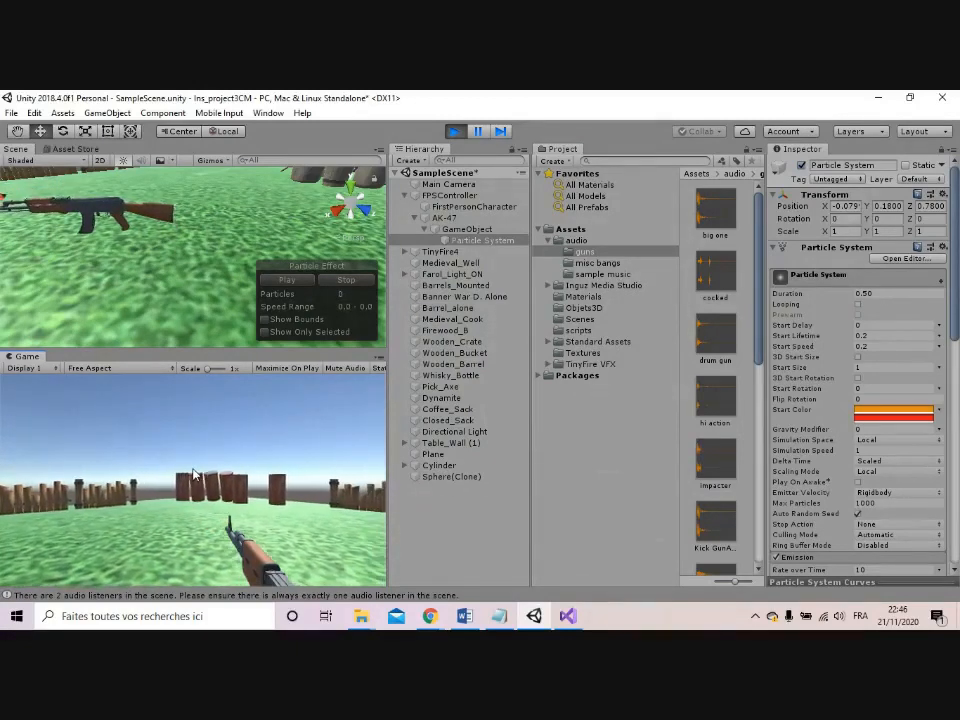
{"action": "left_click", "coordinate": [195, 474]}
{"action": "left_click", "coordinate": [195, 474]}
{"action": "left_click", "coordinate": [195, 474]}
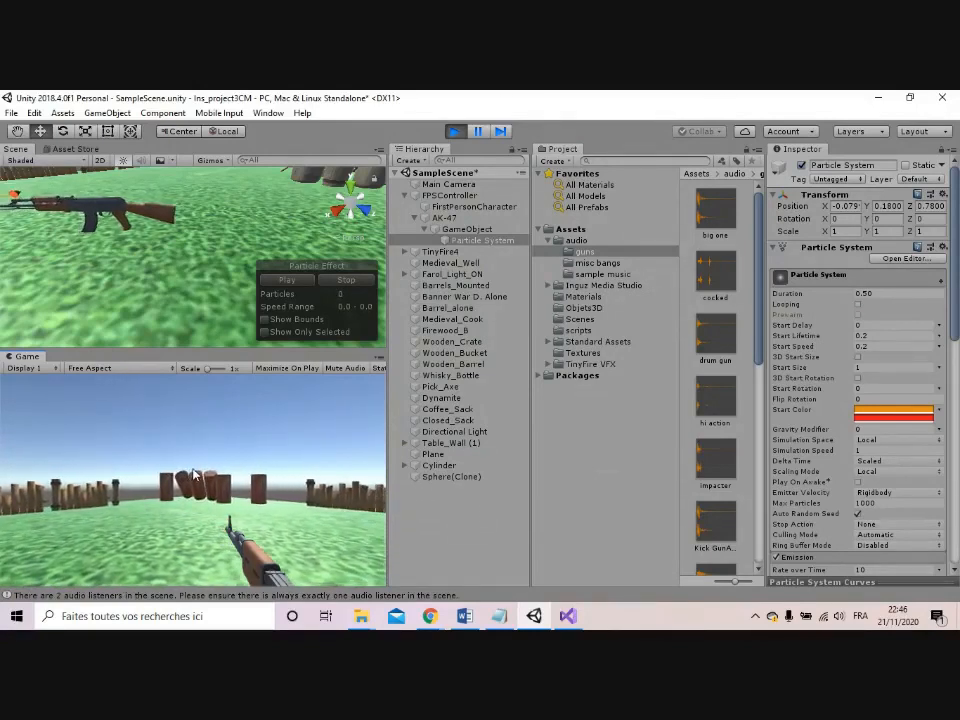
{"action": "left_click", "coordinate": [195, 474]}
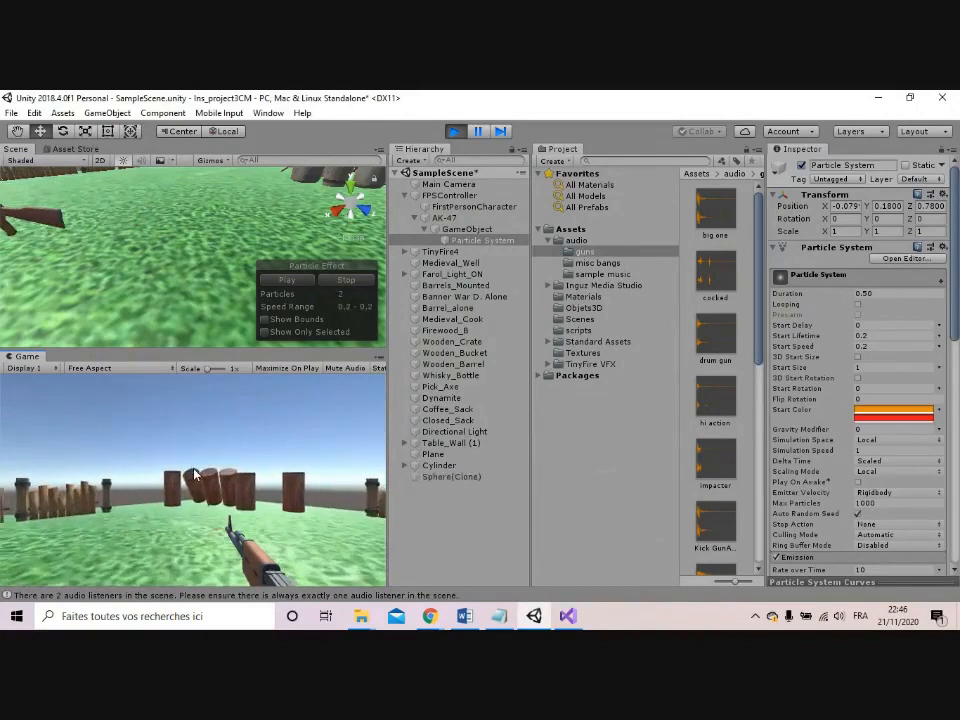
{"action": "left_click", "coordinate": [195, 474]}
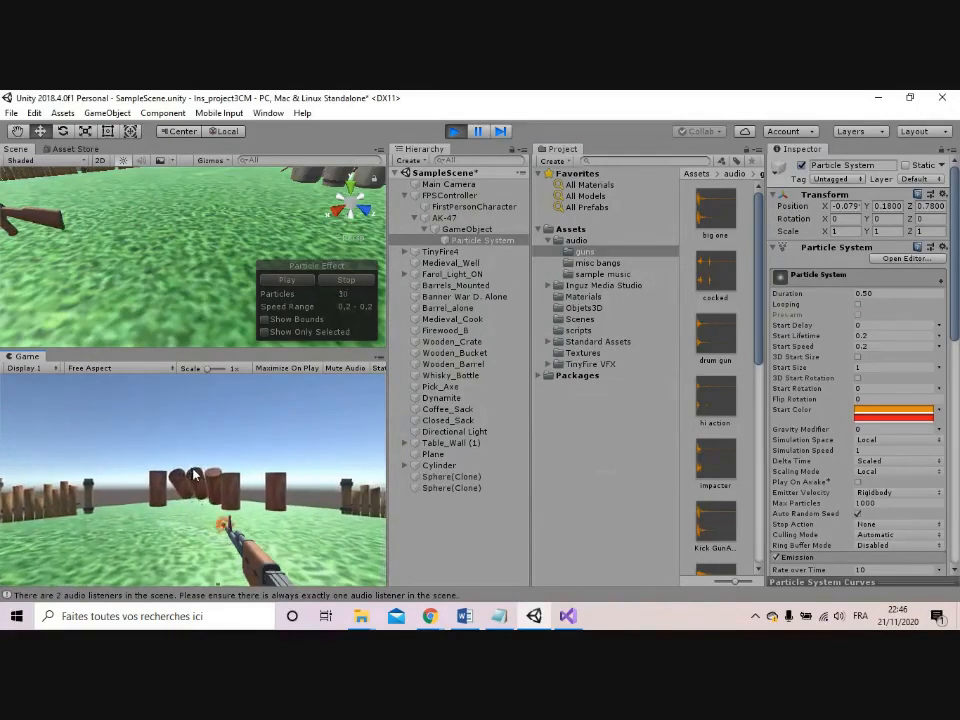
{"action": "left_click", "coordinate": [195, 474]}
{"action": "left_click", "coordinate": [195, 474]}
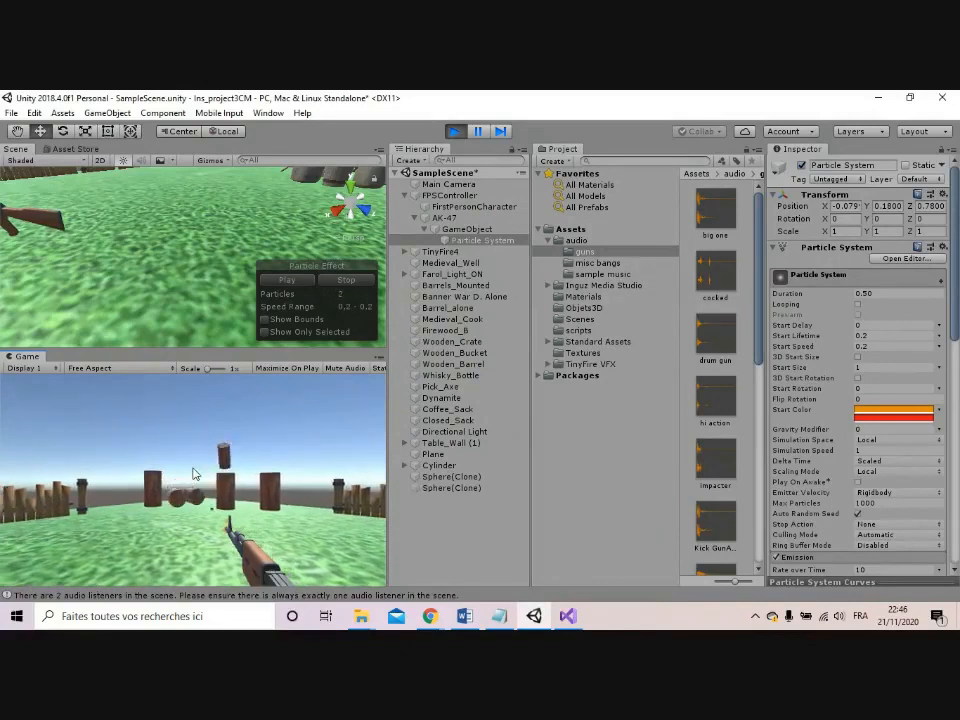
{"action": "left_click", "coordinate": [195, 474]}
{"action": "left_click", "coordinate": [195, 474]}
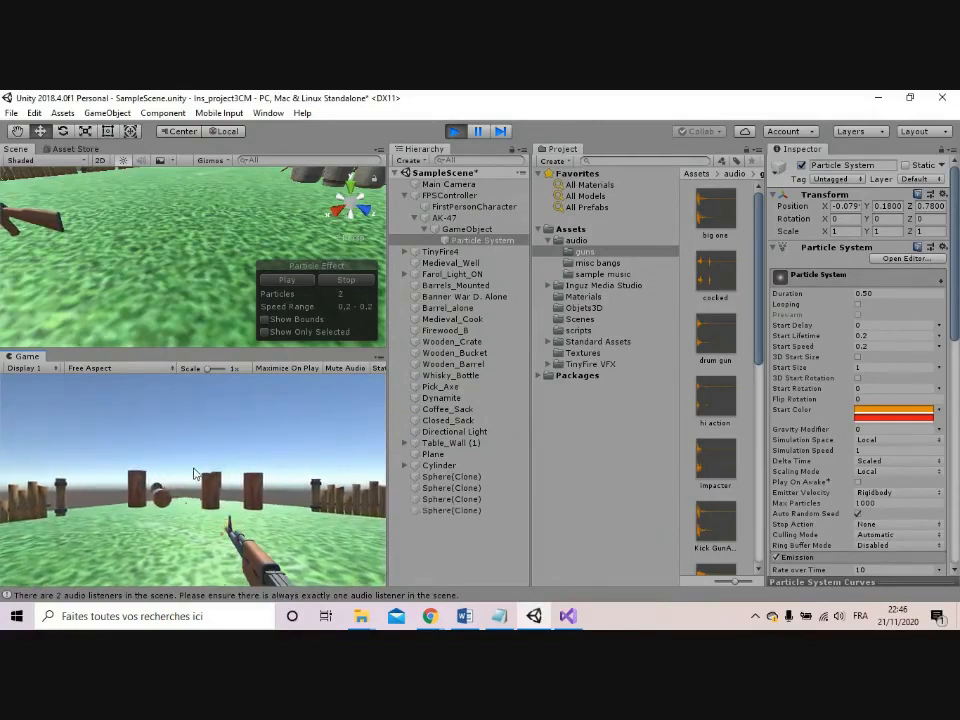
{"action": "left_click", "coordinate": [195, 474]}
{"action": "left_click", "coordinate": [195, 474]}
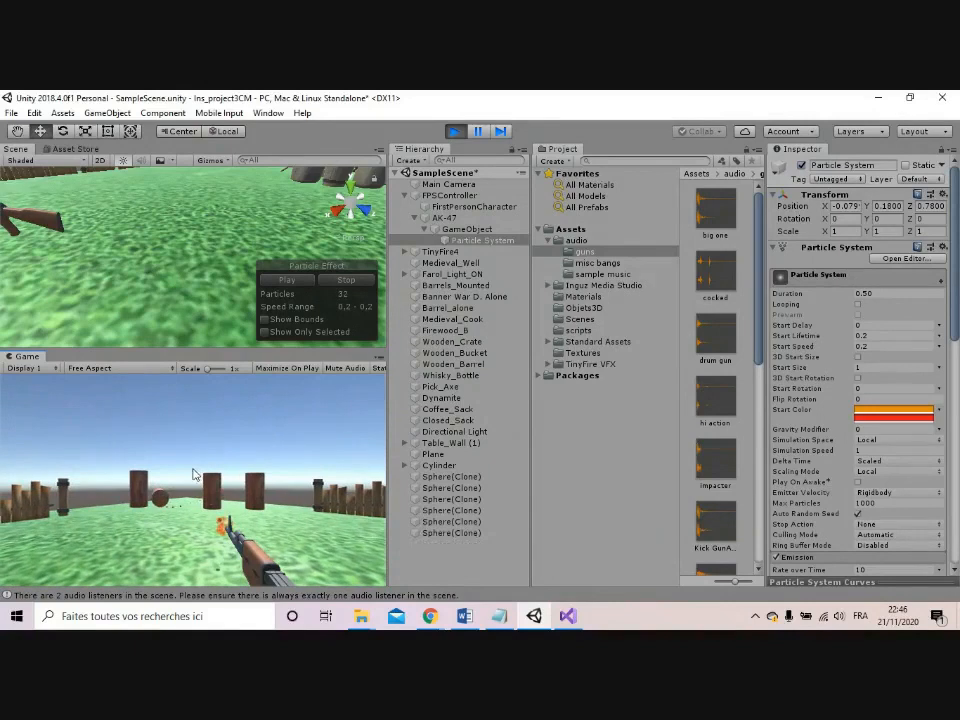
{"action": "left_click", "coordinate": [195, 474]}
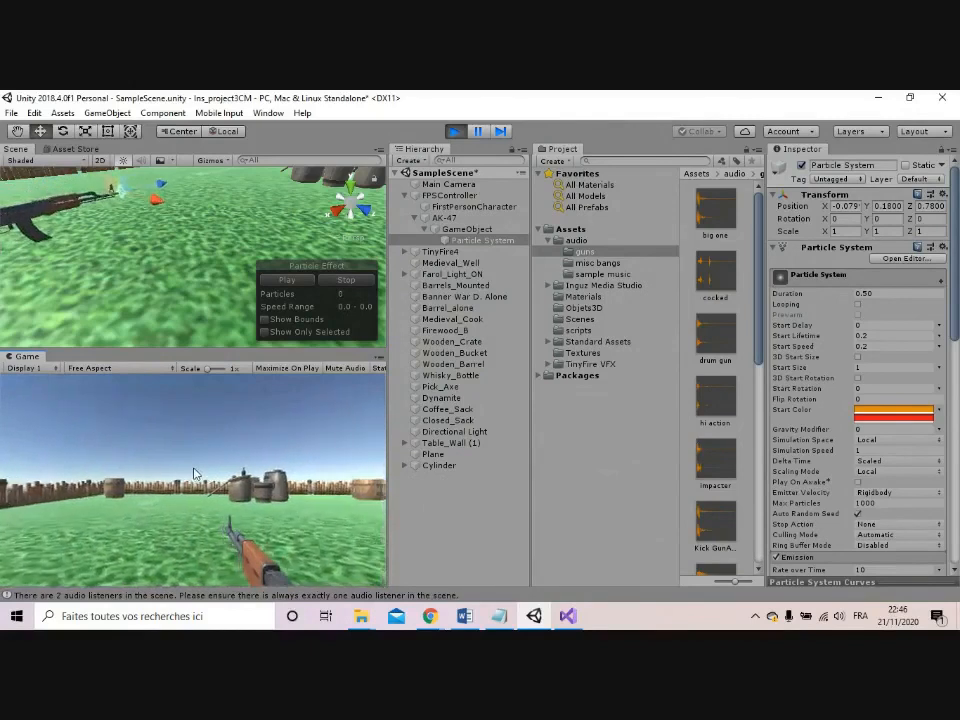
{"action": "left_click", "coordinate": [455, 131]}
Switch to the Google Meet window in Chrome and stop presenting the screen
{"action": "mouse_move", "coordinate": [428, 622]}
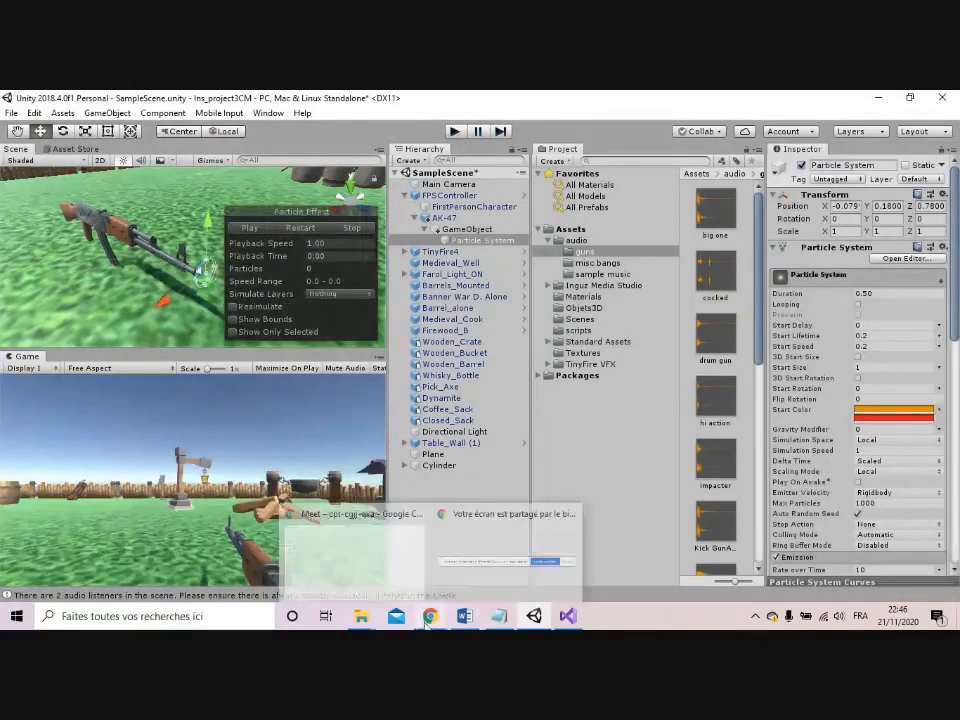
{"action": "left_click", "coordinate": [390, 566]}
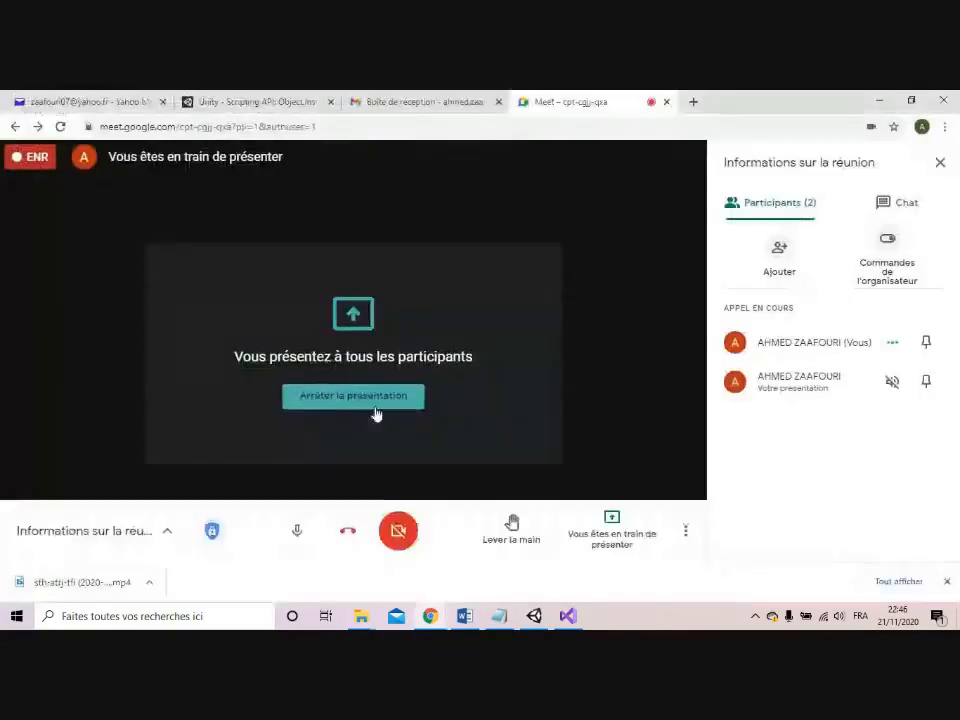
{"action": "left_click", "coordinate": [377, 409]}
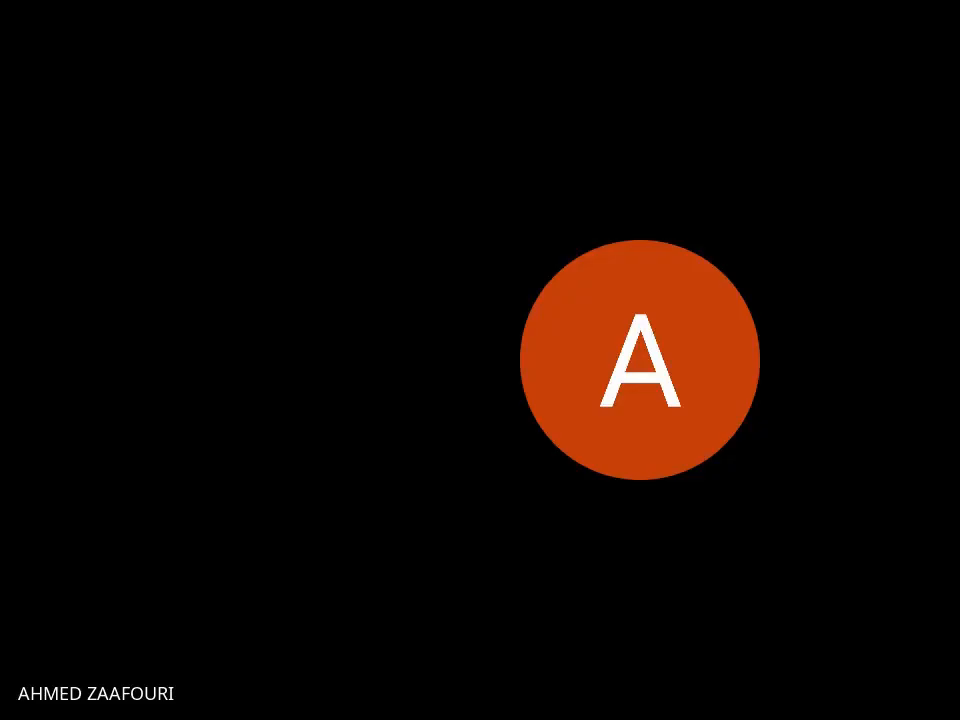